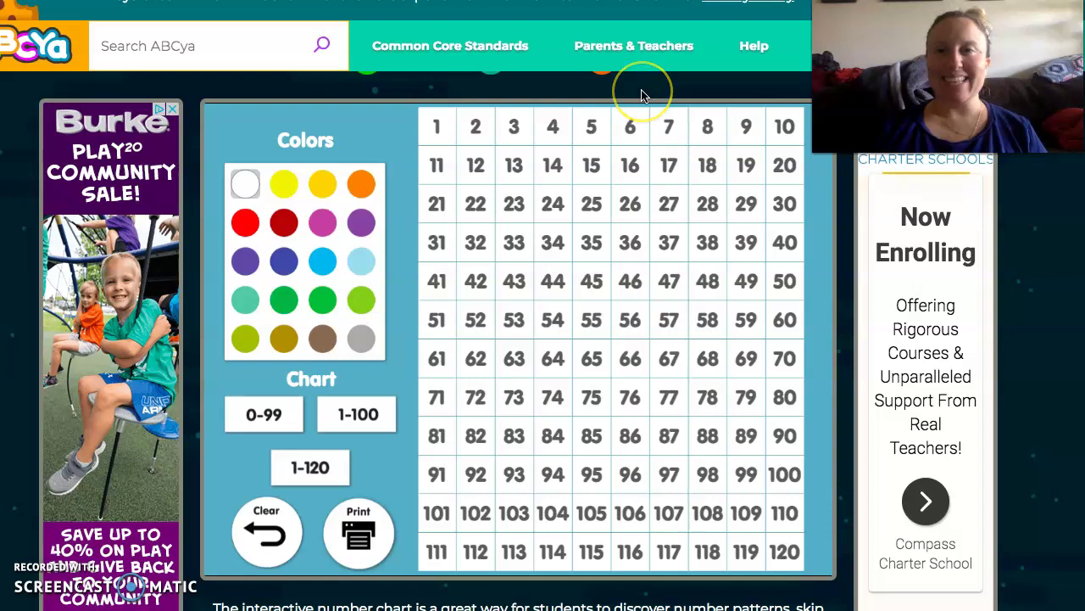
Choose red as the shading colour on the blank 1–120 number chart
click(669, 73)
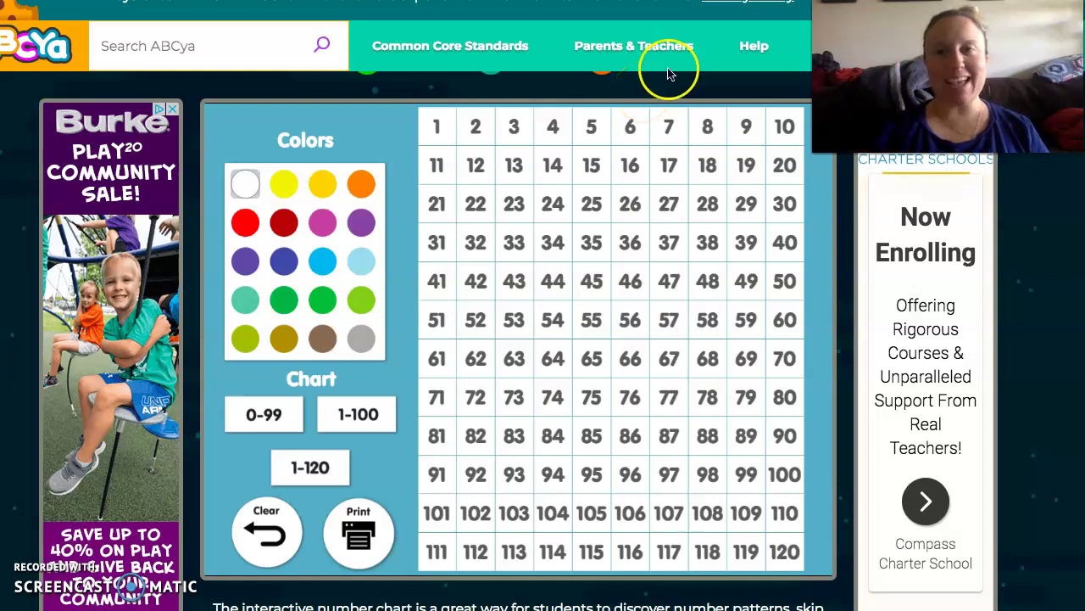
click(816, 225)
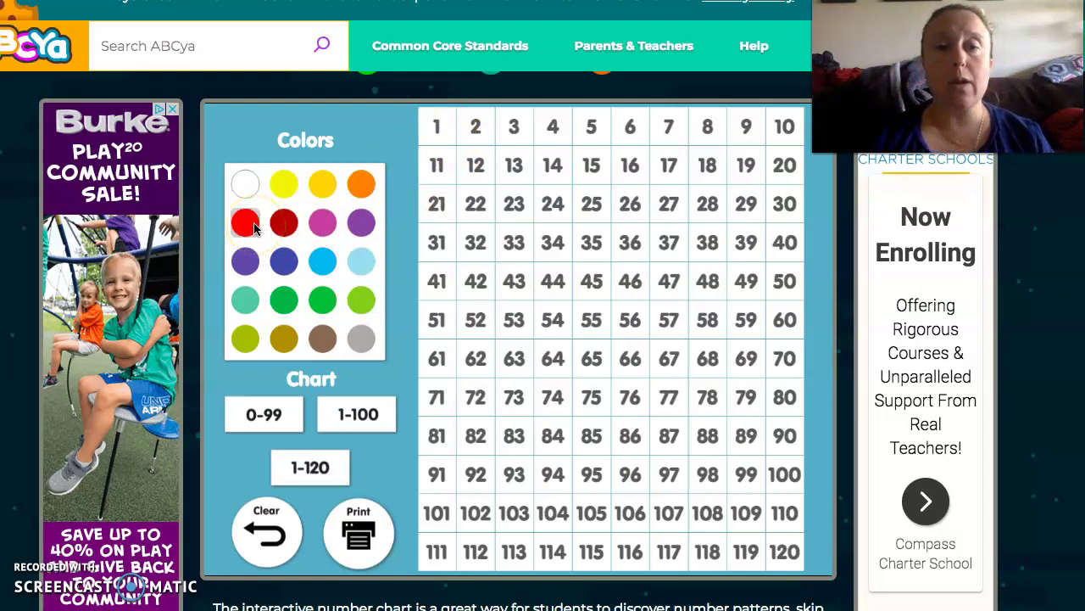
Shade cells 1, 11, 21, 31, 41, 51, 61, 71, 81, 91, 101 and 111 red
click(437, 141)
click(443, 165)
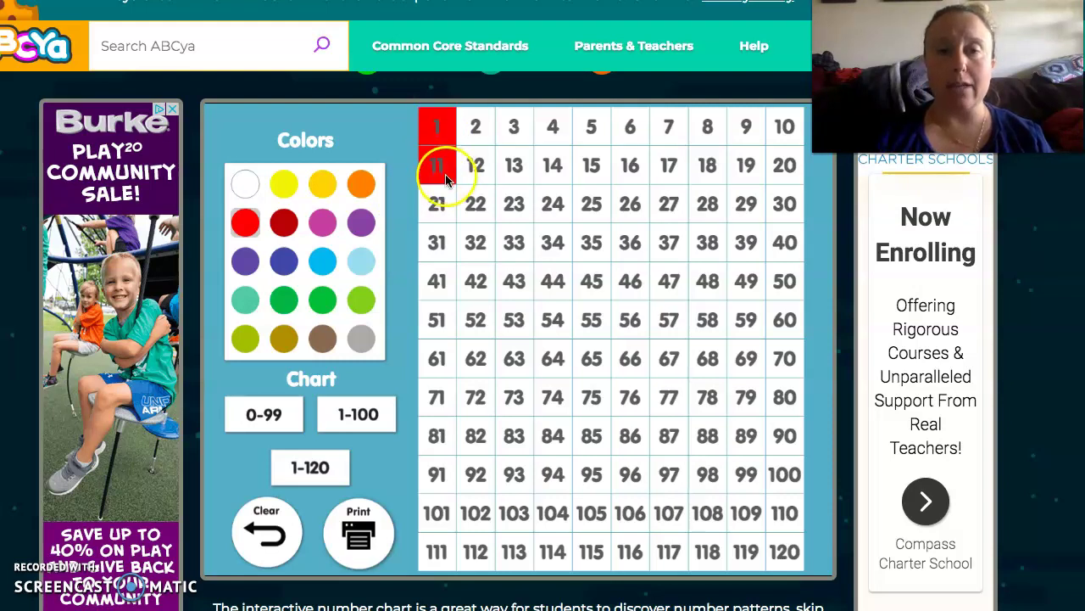
click(438, 210)
click(437, 243)
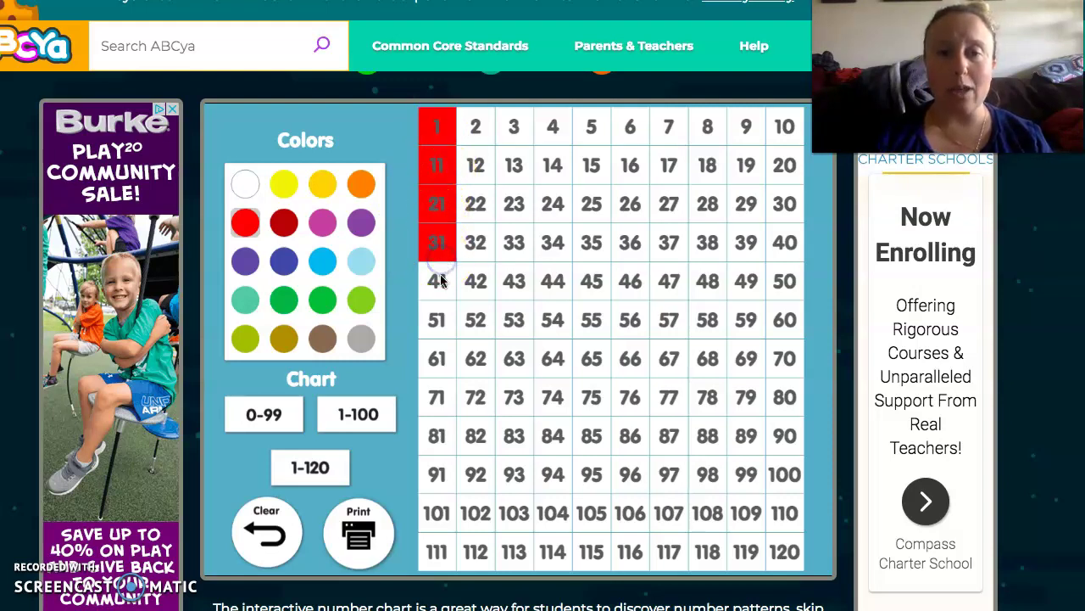
click(440, 289)
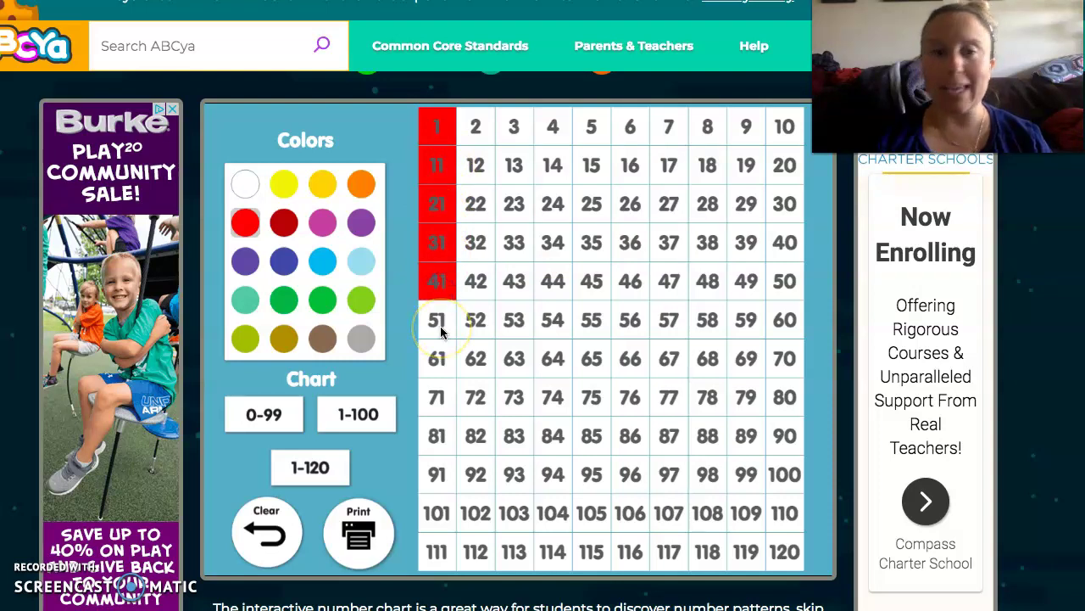
click(440, 326)
click(440, 372)
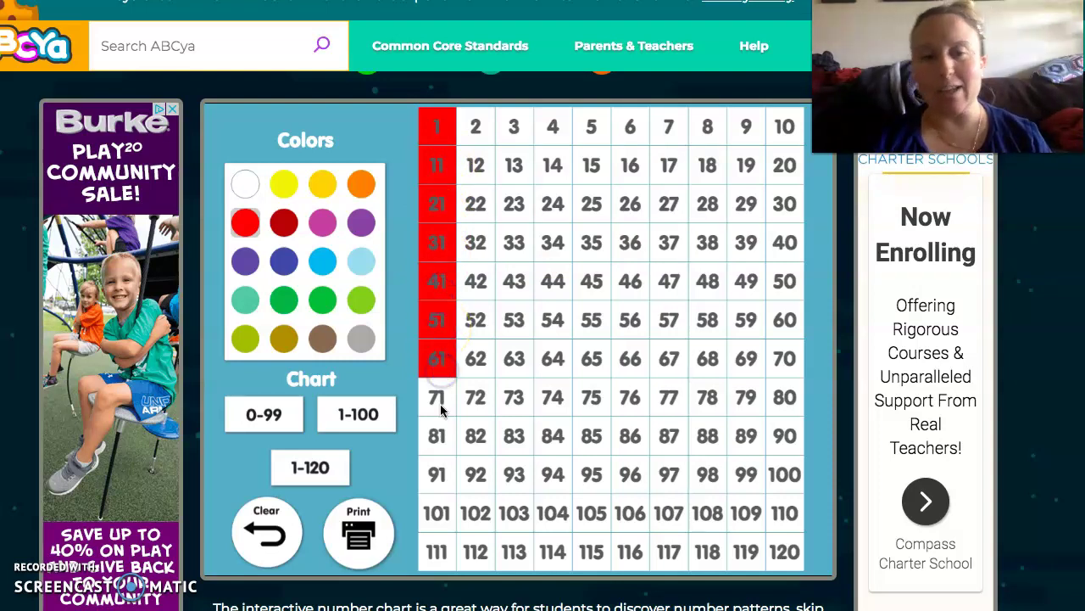
click(438, 398)
click(438, 438)
click(439, 475)
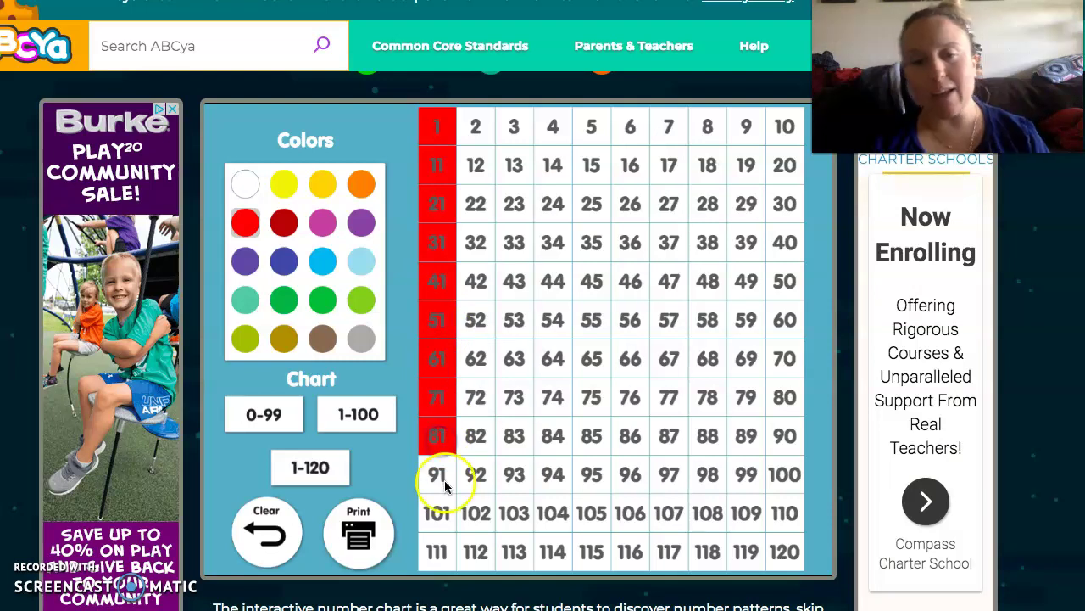
click(440, 515)
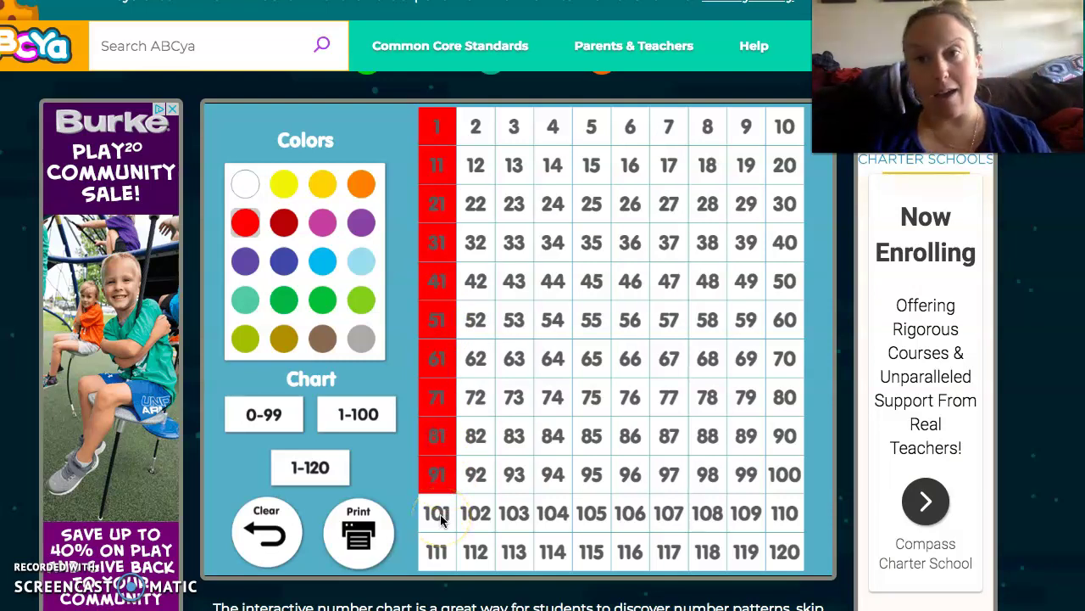
click(437, 552)
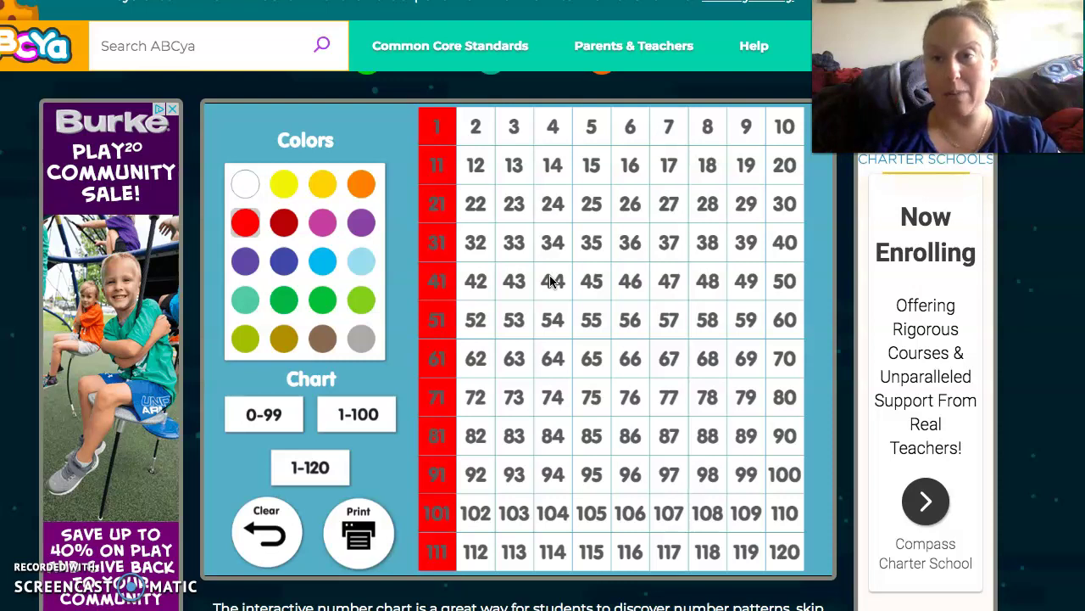
Pick orange and shade cells 2, 12, 22, 32, 42, 52 and 62
click(366, 186)
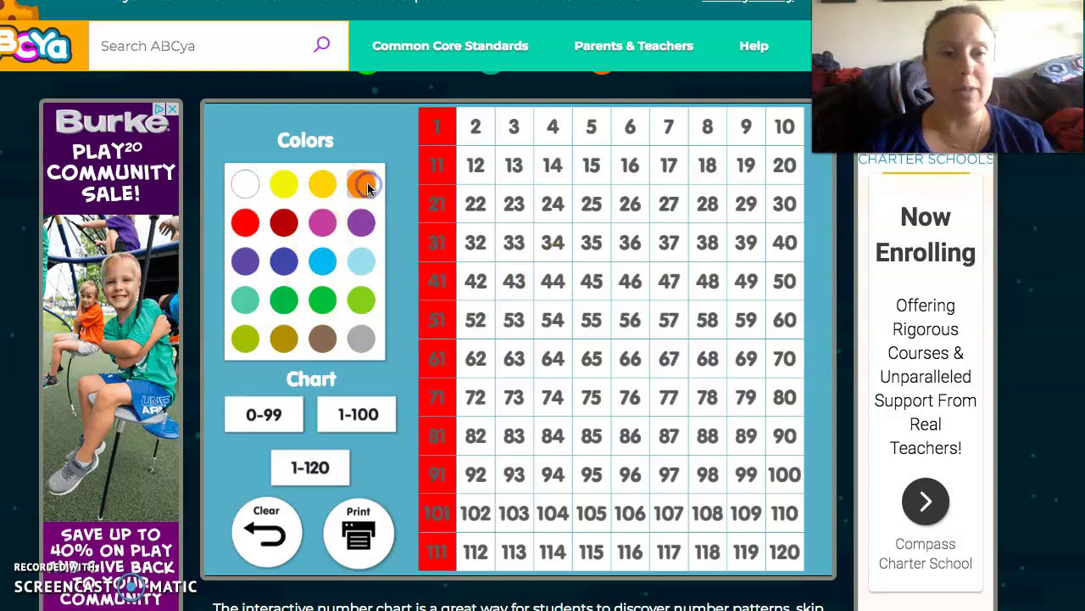
click(477, 127)
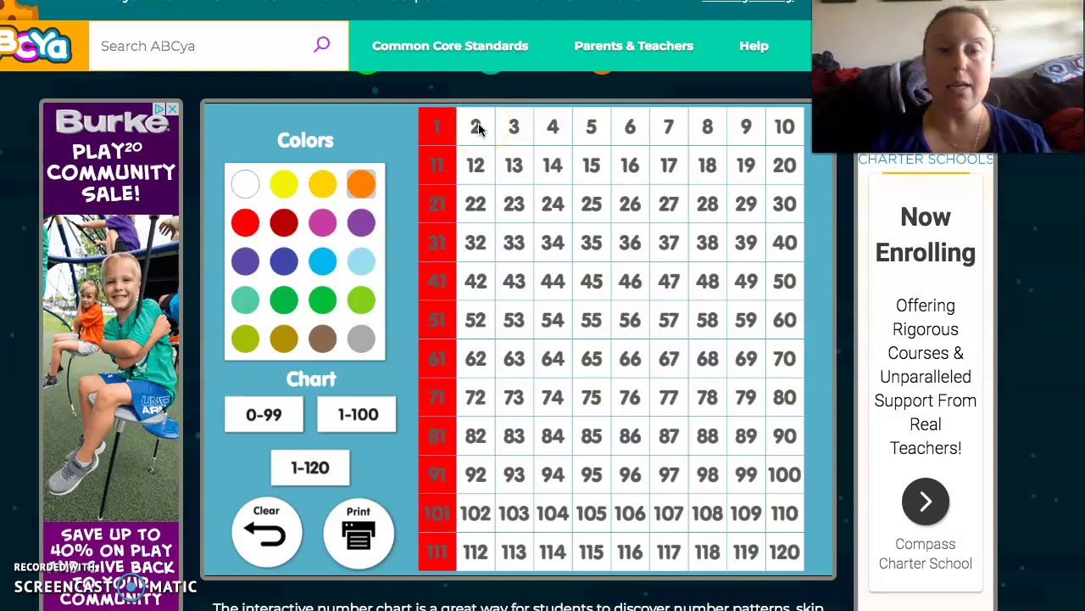
click(479, 127)
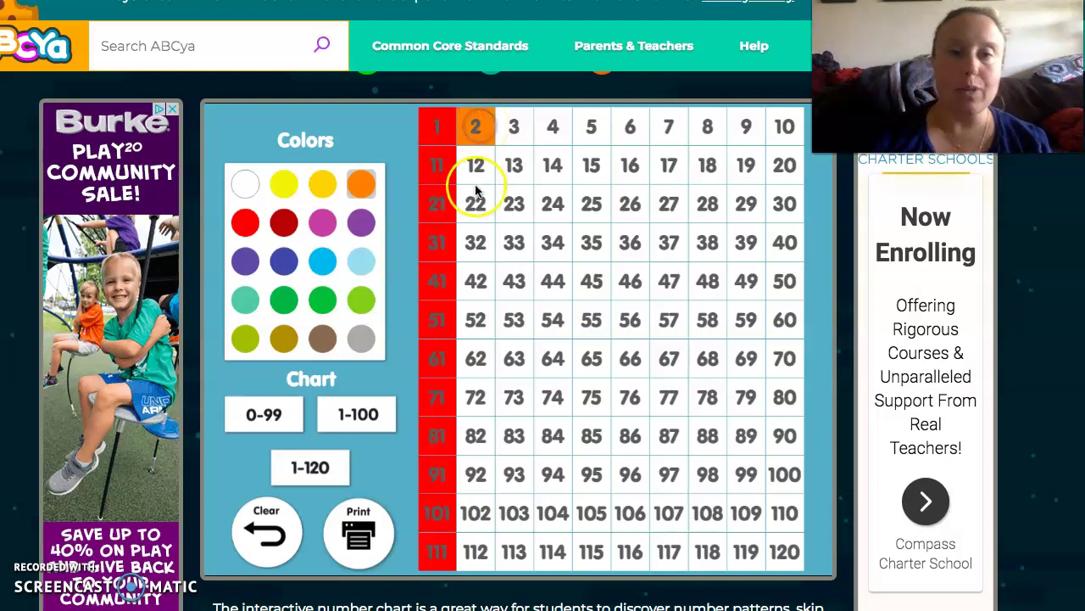
click(476, 188)
click(475, 162)
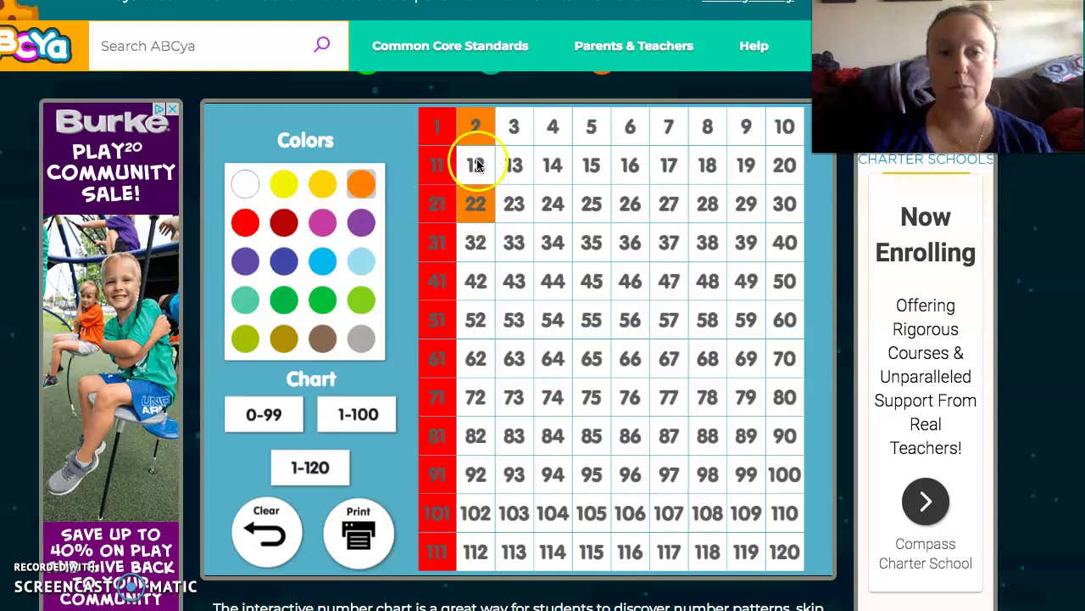
click(476, 205)
click(476, 244)
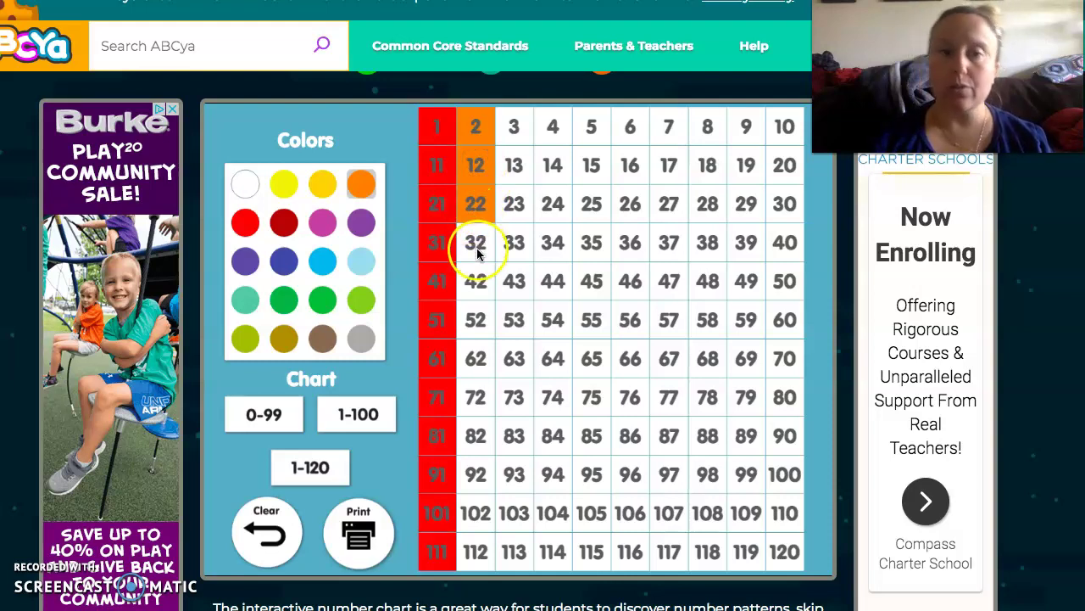
click(475, 283)
click(477, 320)
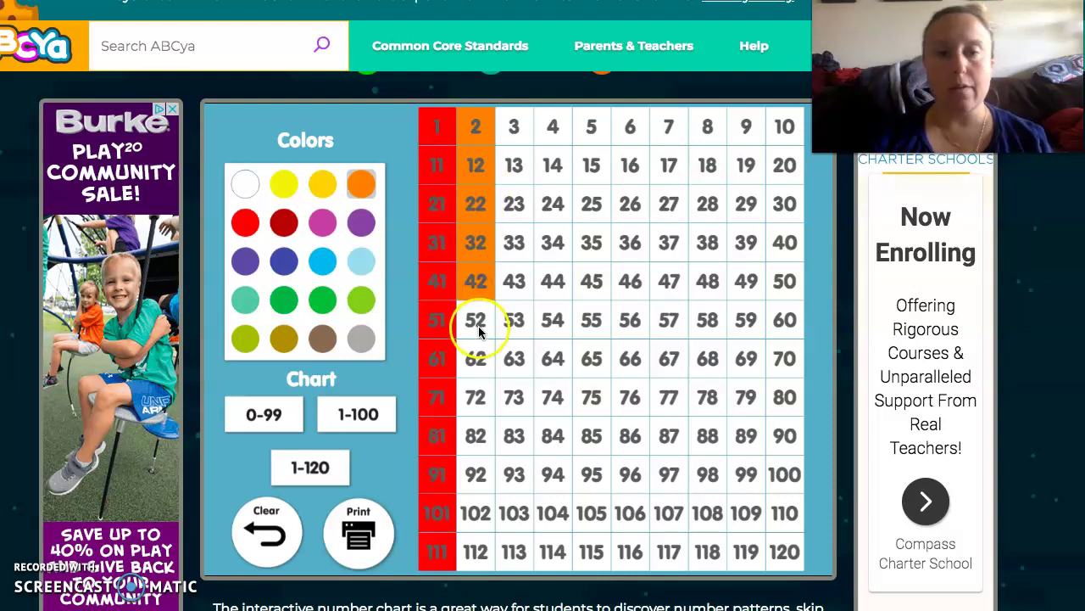
click(477, 360)
click(477, 397)
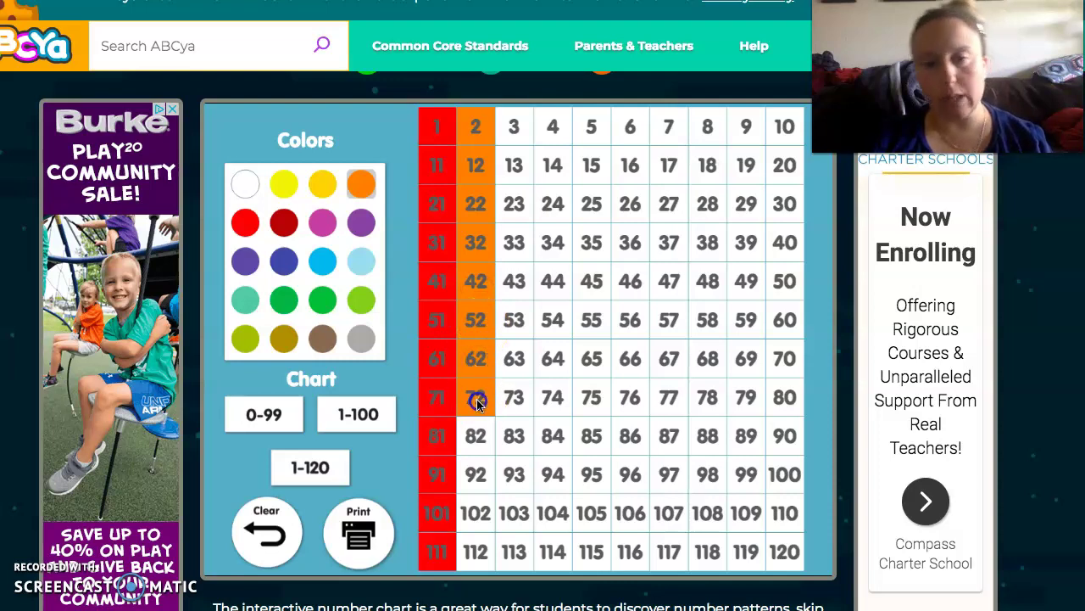
Finish the second column by shading cells 72, 82, 92, 102 and 112 orange
click(472, 437)
click(475, 475)
click(469, 512)
click(471, 556)
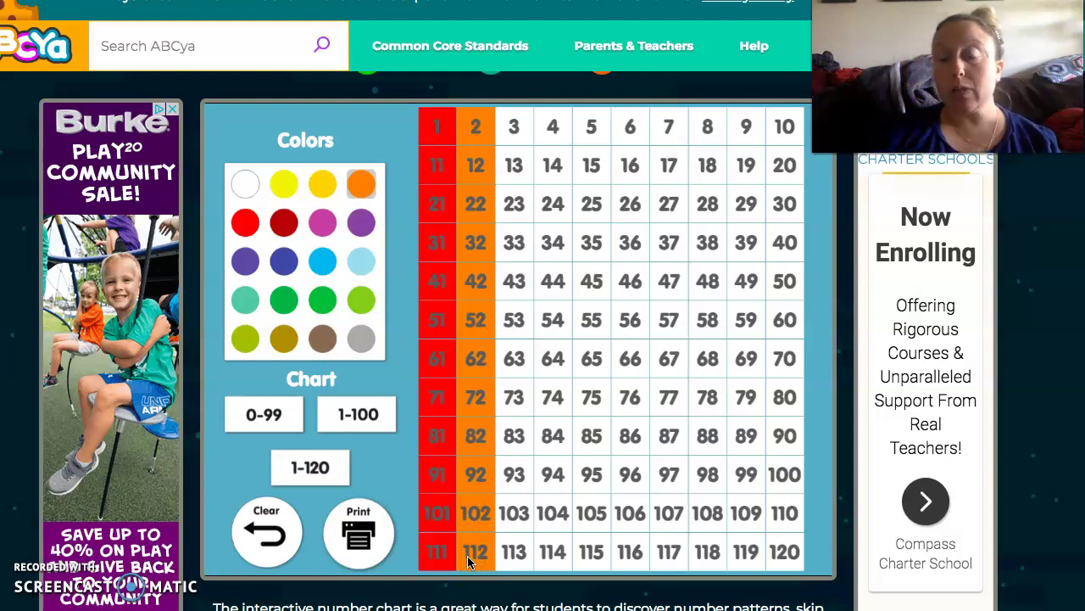
click(473, 514)
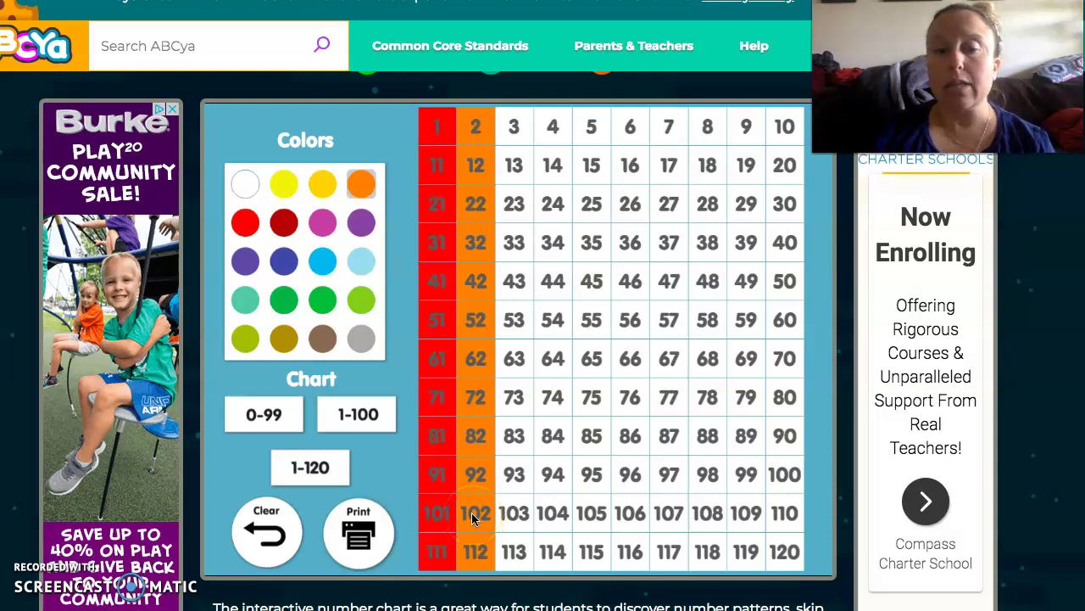
click(473, 513)
click(475, 551)
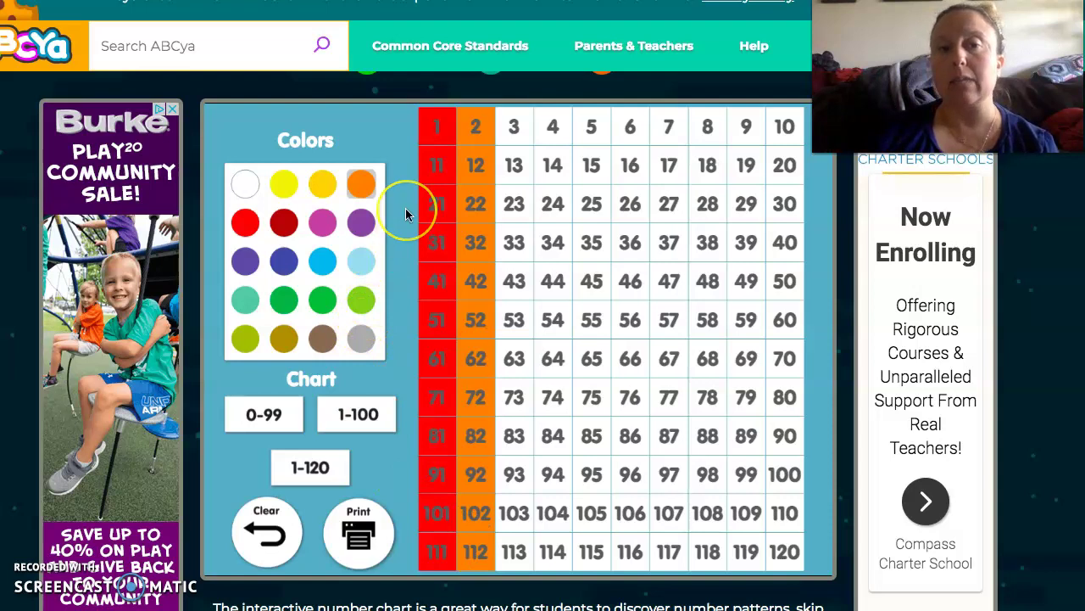
Pick yellow and shade cells 3, 13, 23, 33, 43 and 53
click(284, 182)
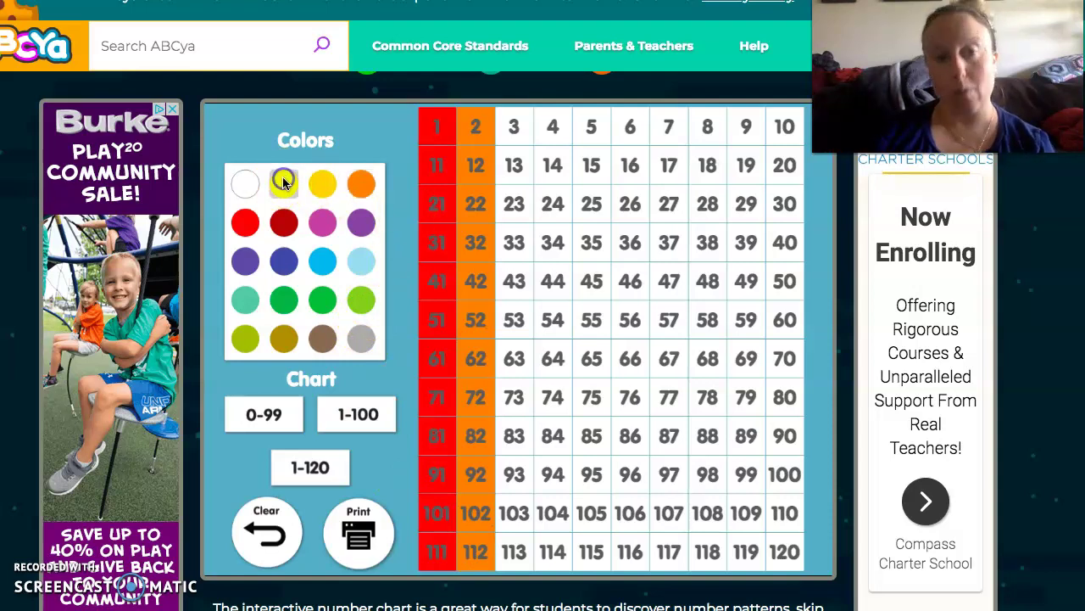
click(514, 125)
click(515, 169)
click(515, 206)
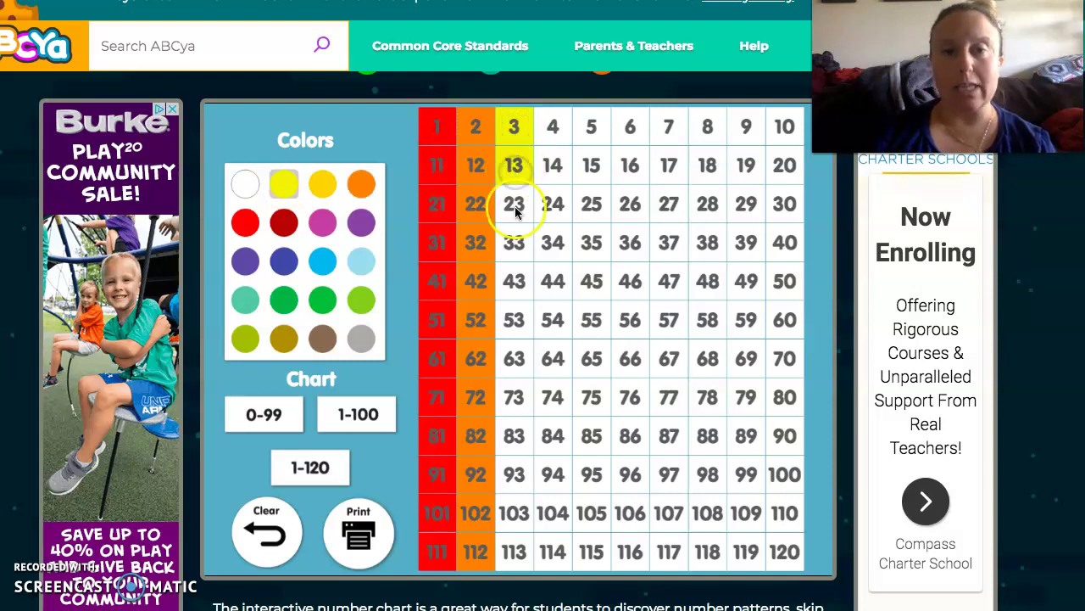
click(515, 246)
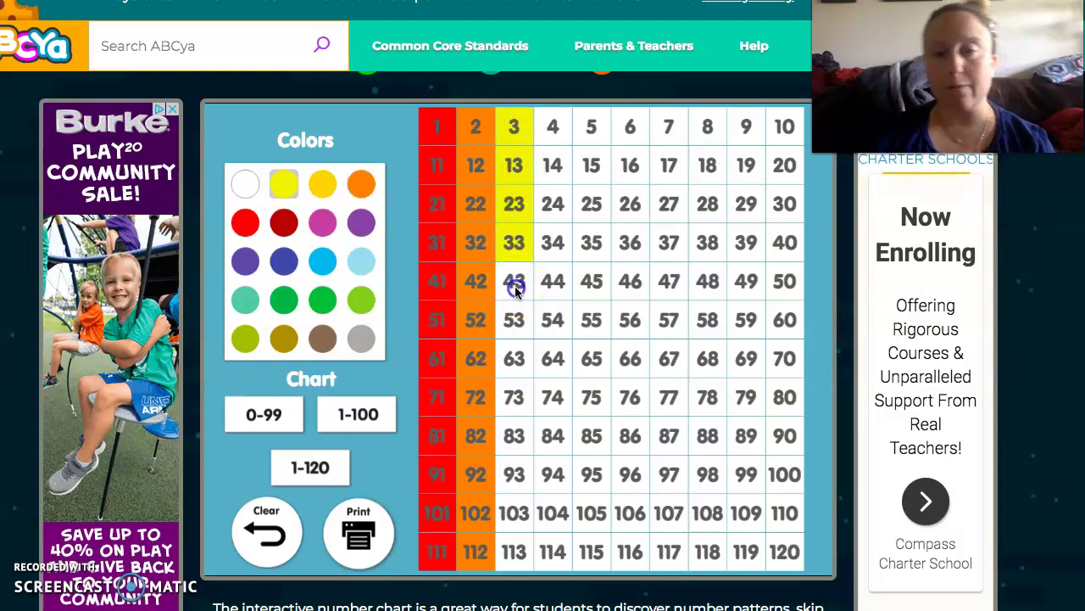
click(514, 289)
click(515, 323)
Shade cells 63, 73, 83, 93, 103 and 113 yellow
click(517, 354)
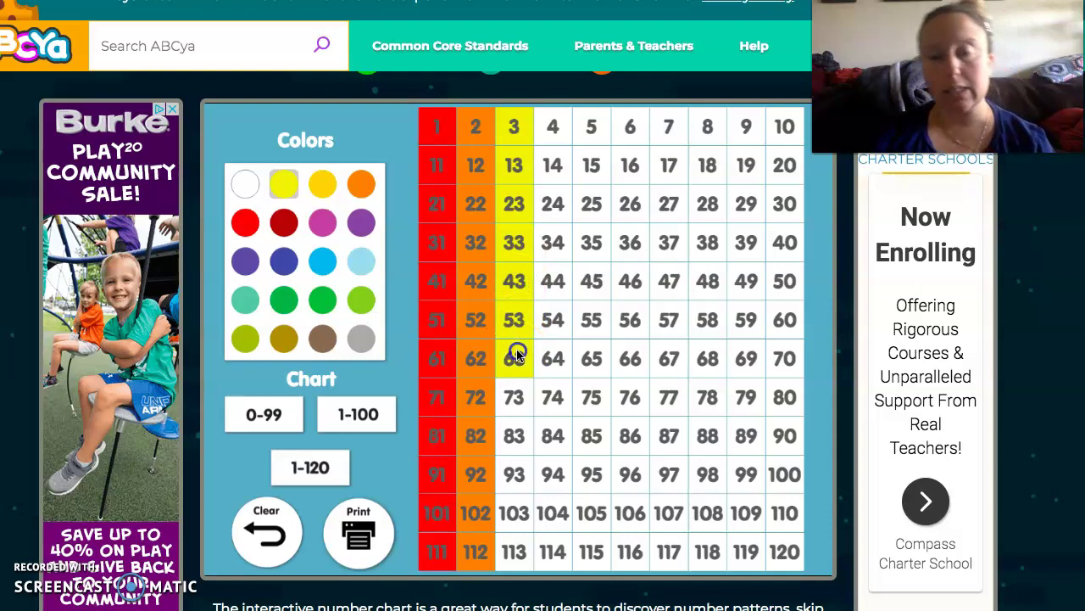
click(514, 395)
click(516, 447)
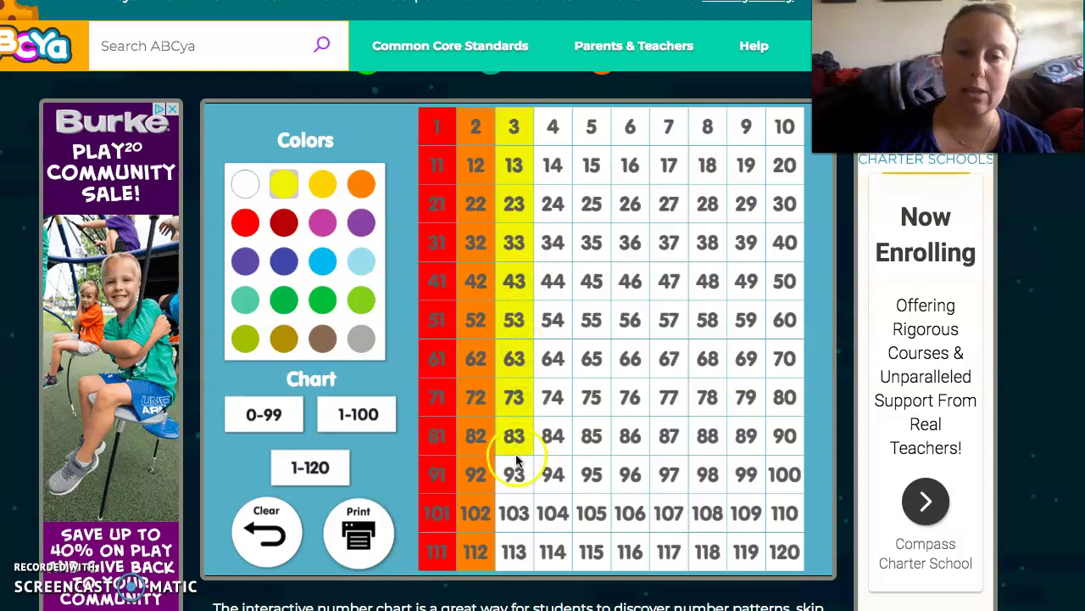
click(515, 514)
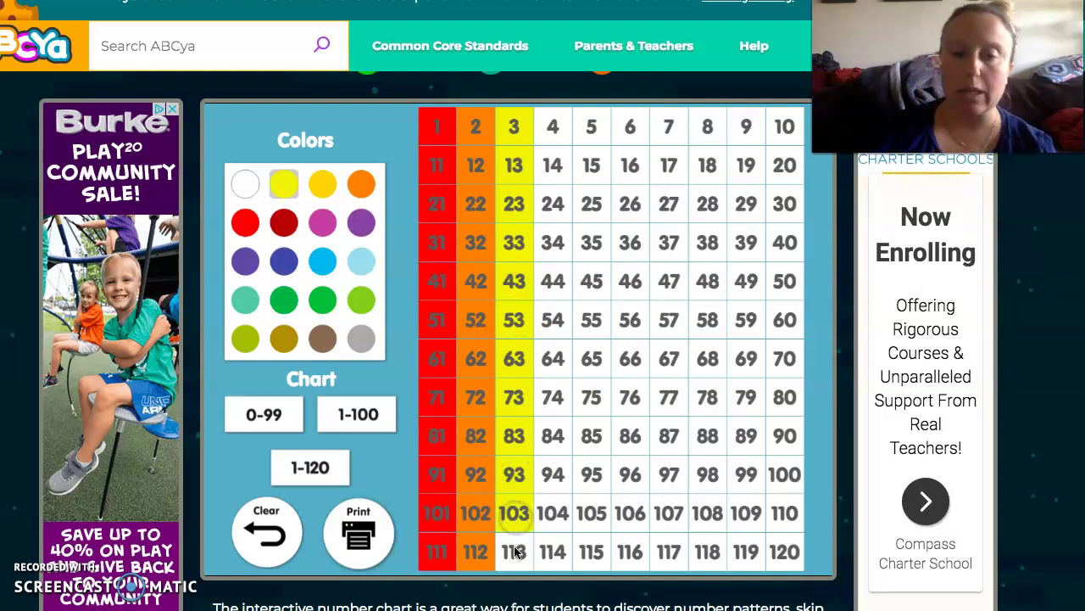
click(515, 552)
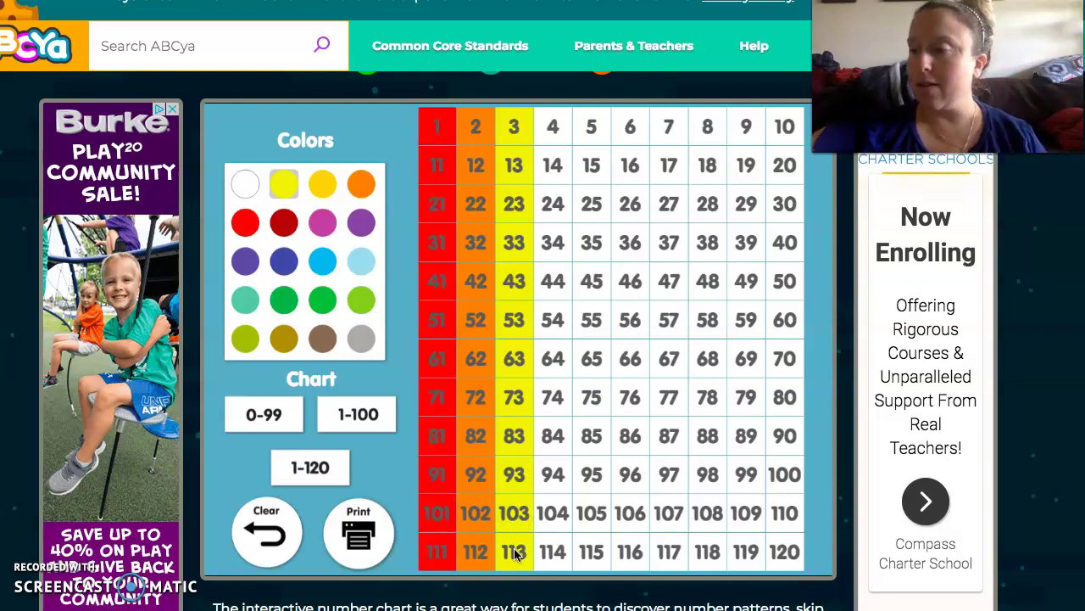
click(389, 330)
click(292, 296)
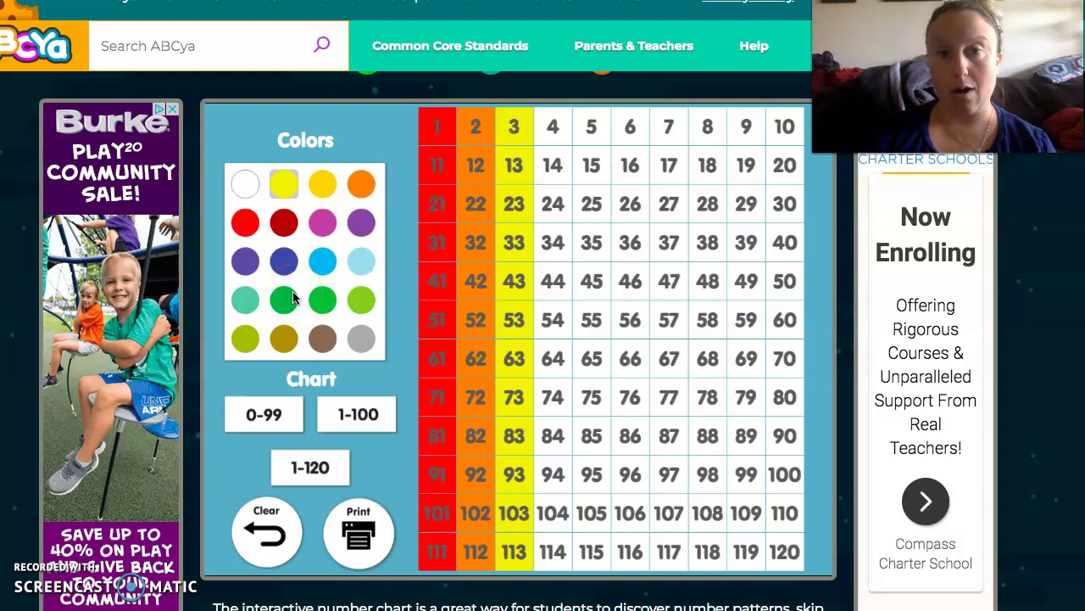
Choose light green and shade cells 4, 14, 24, 34 and 44
click(309, 303)
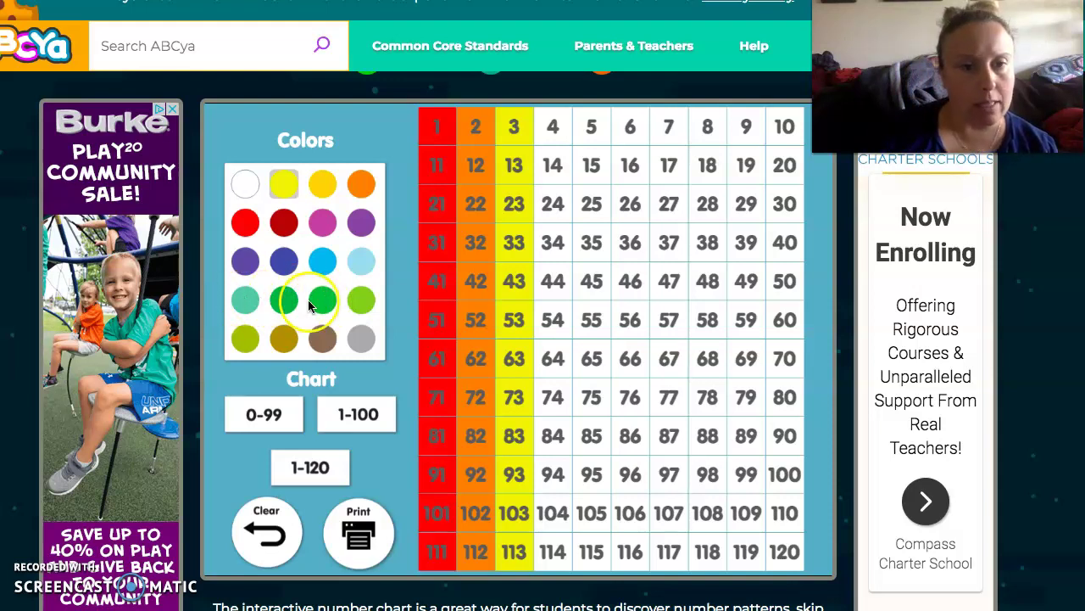
click(361, 300)
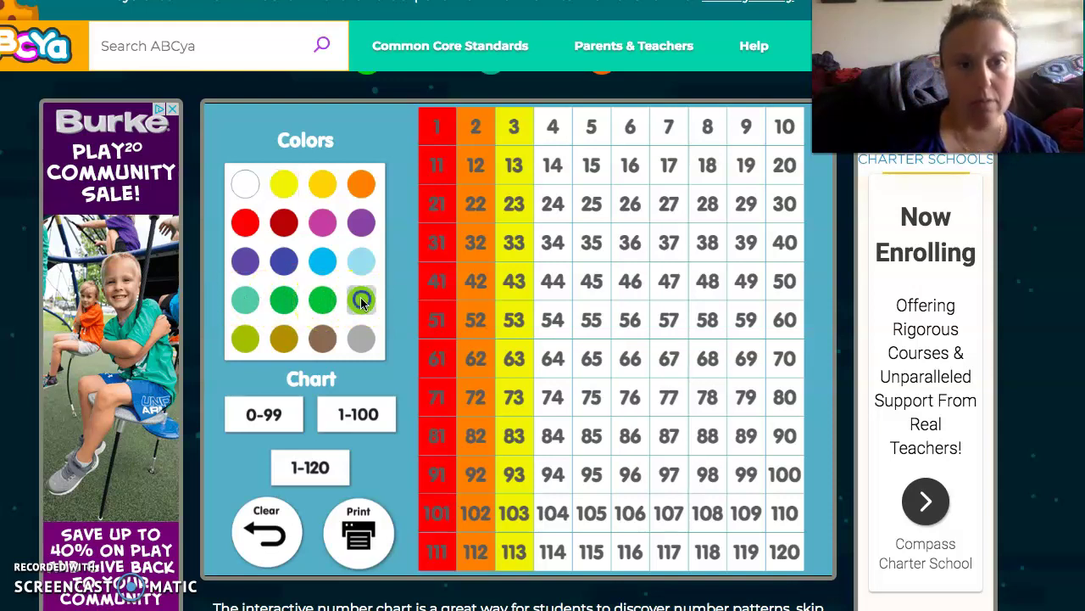
click(554, 127)
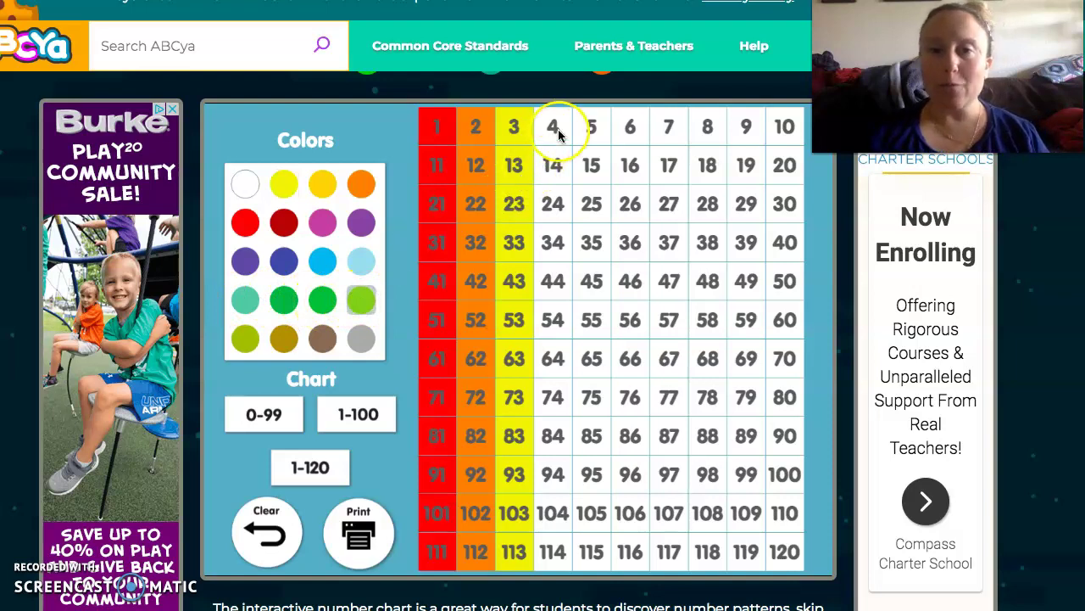
click(554, 166)
click(559, 212)
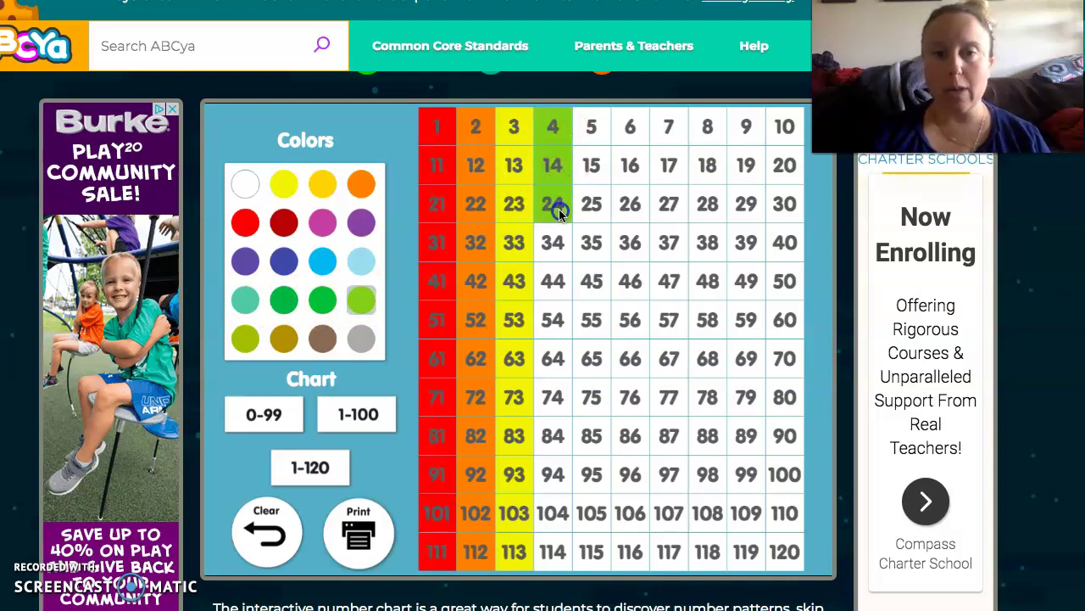
click(556, 245)
click(555, 282)
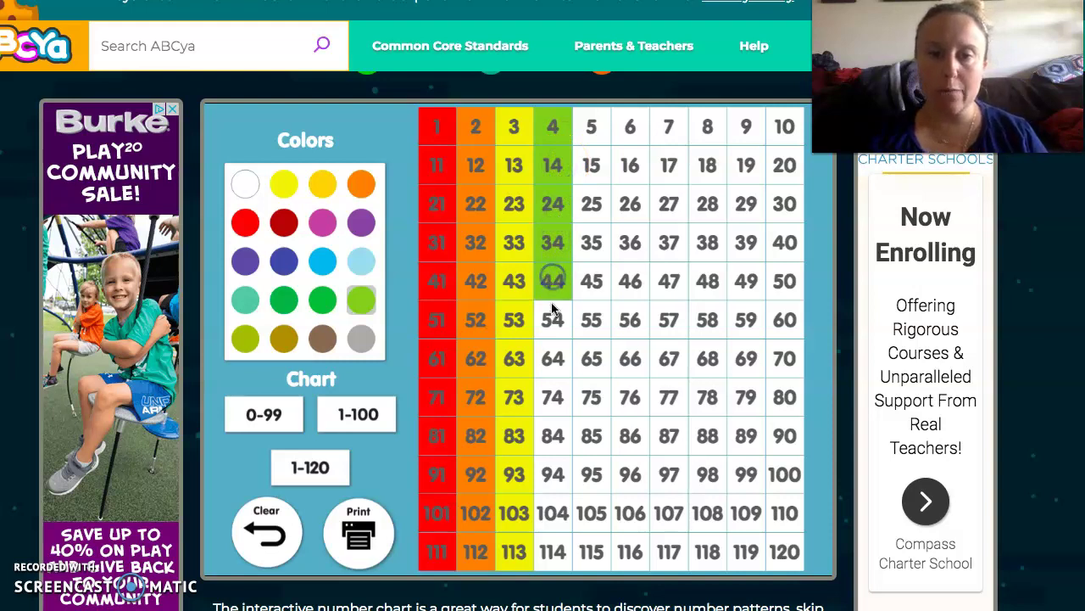
Shade cells 54, 64, 74, 84, 94, 104 and 114 light green
click(552, 313)
click(552, 360)
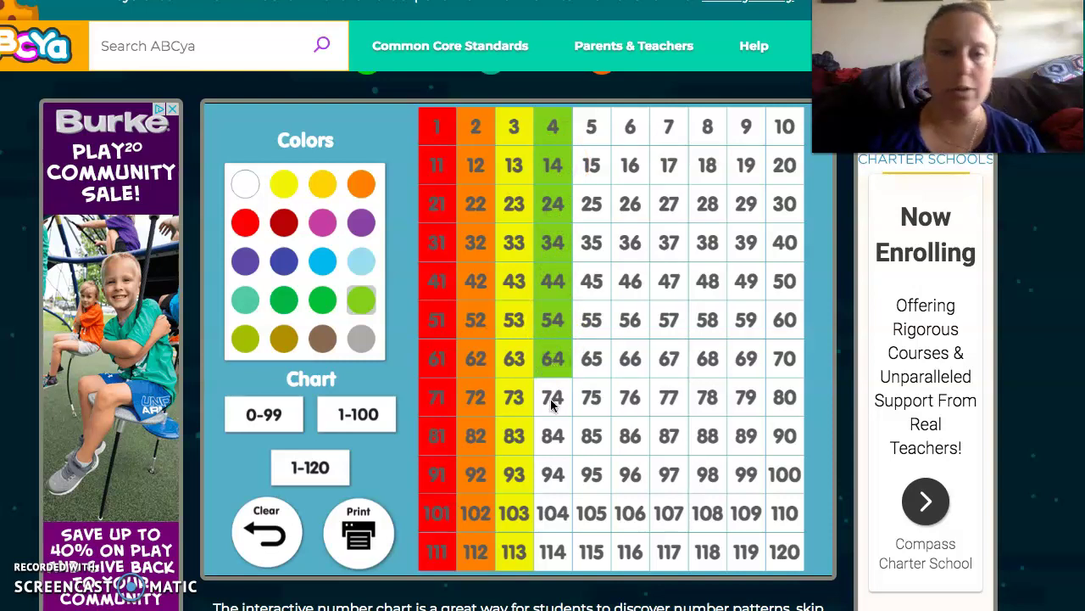
click(551, 405)
click(552, 438)
click(552, 478)
click(552, 514)
click(551, 552)
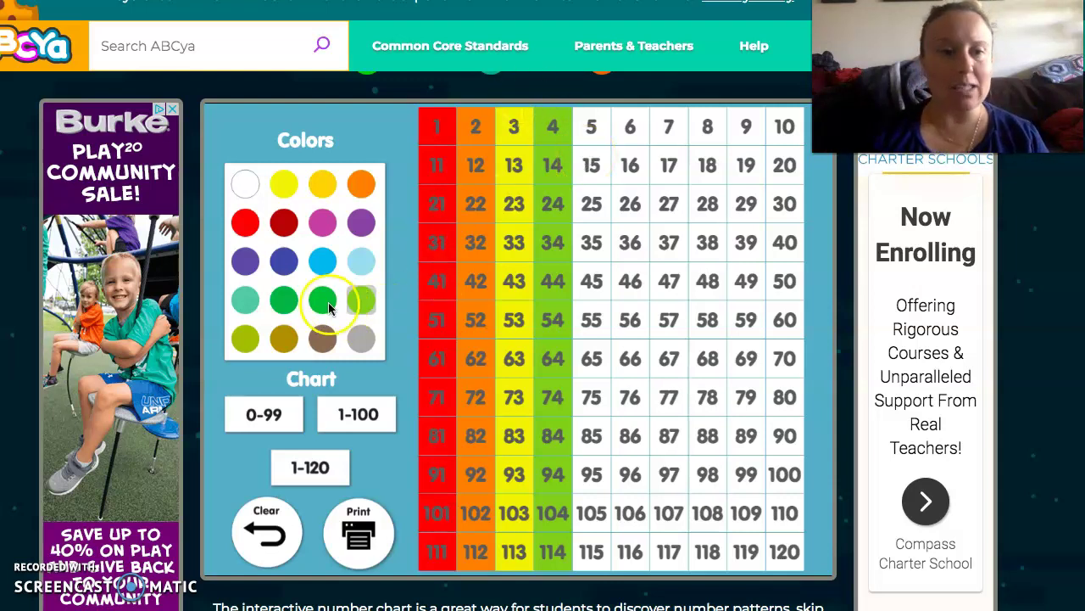
Choose the darker green and shade cells 5, 15, 25, 35, 45 and 55
click(289, 301)
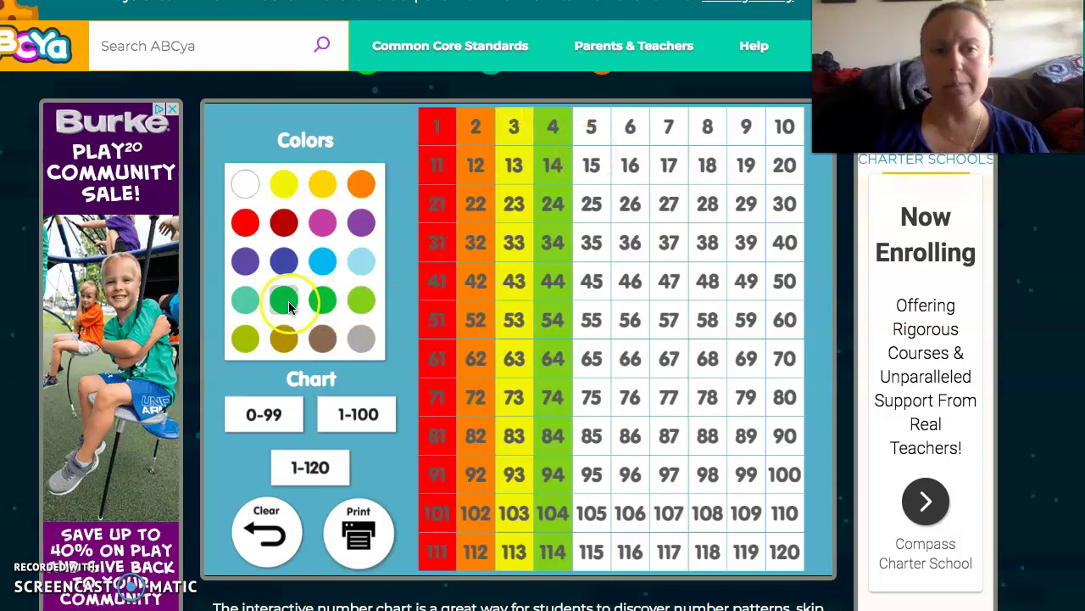
click(586, 132)
click(591, 166)
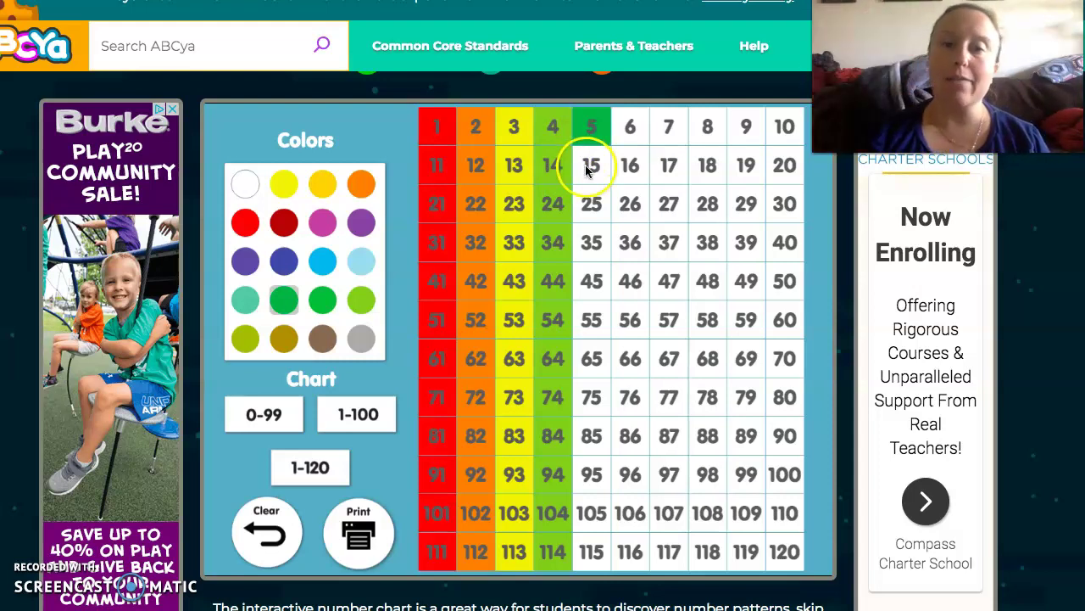
click(591, 202)
click(592, 244)
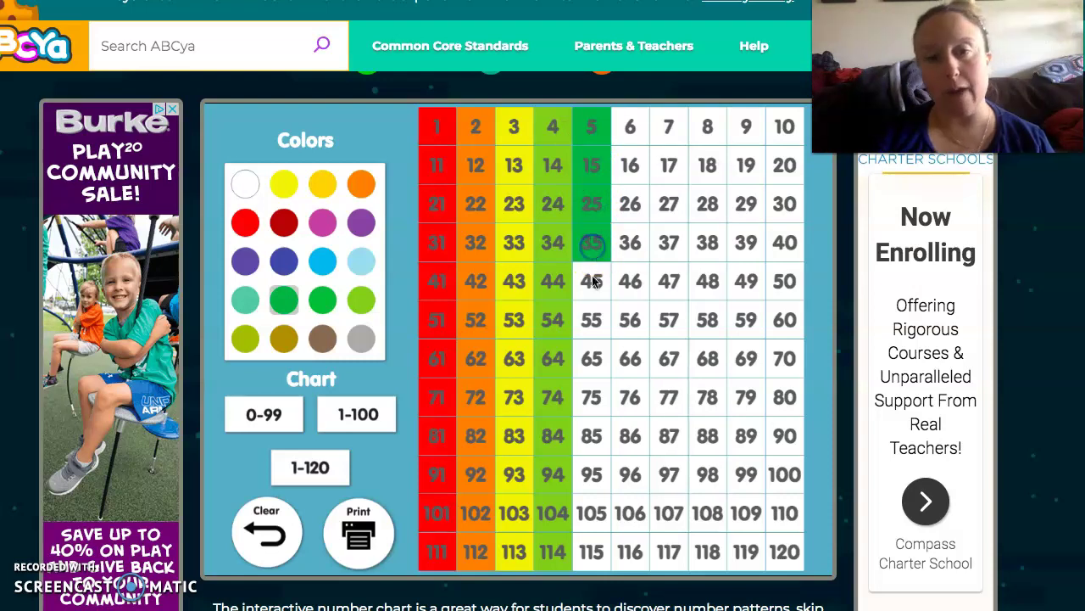
click(593, 282)
click(593, 320)
Shade cells 65 through 115 darker green, and cell 10 as well
click(593, 359)
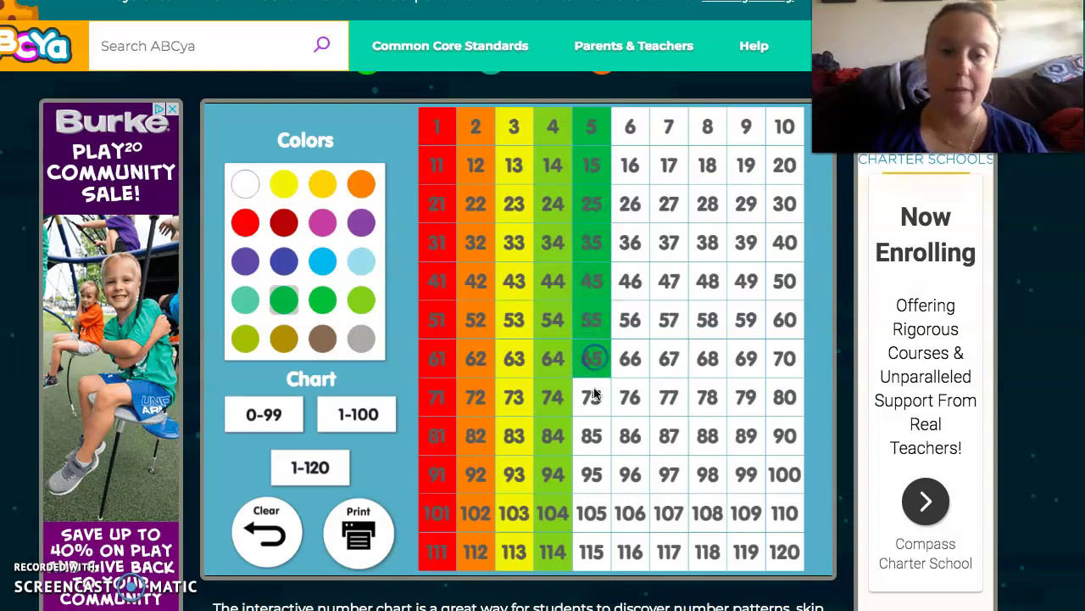
click(594, 396)
click(593, 437)
click(593, 480)
click(592, 527)
click(590, 553)
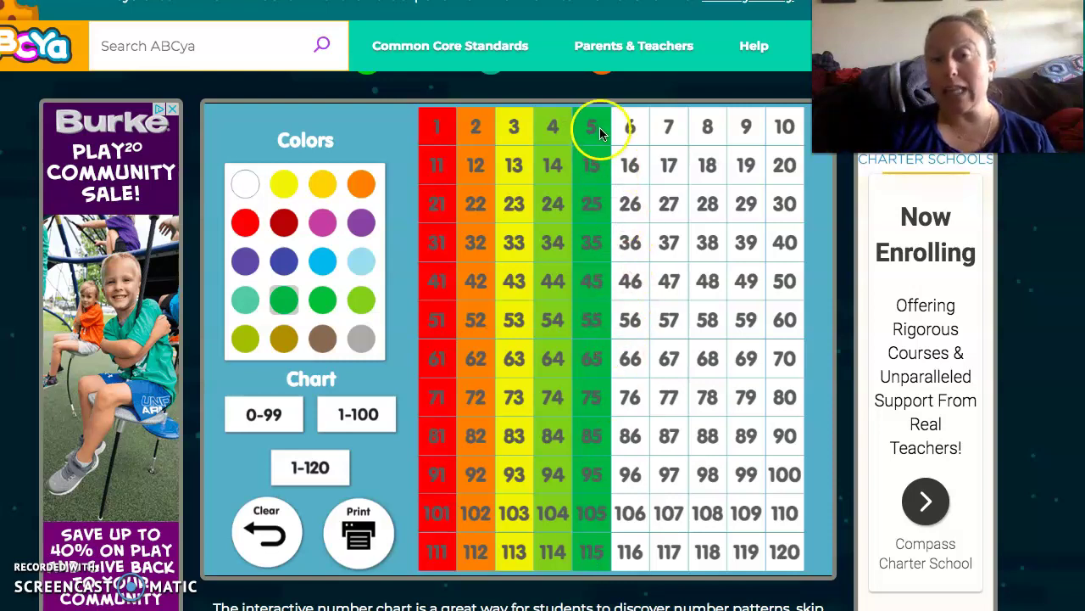
click(780, 126)
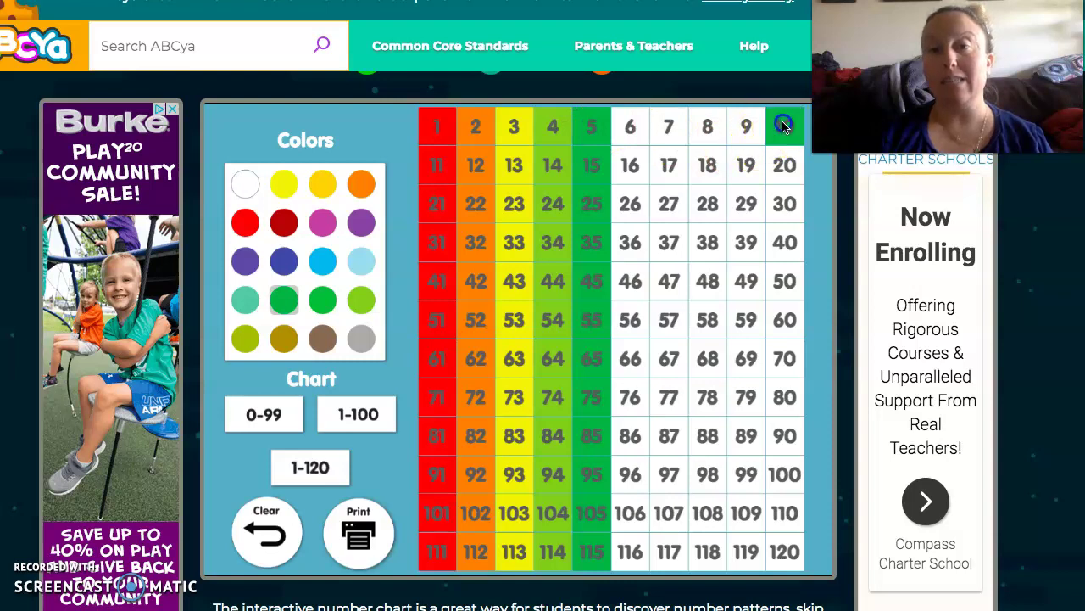
Repaint the stray green cells 10, 20, 30 and 40 white
click(784, 165)
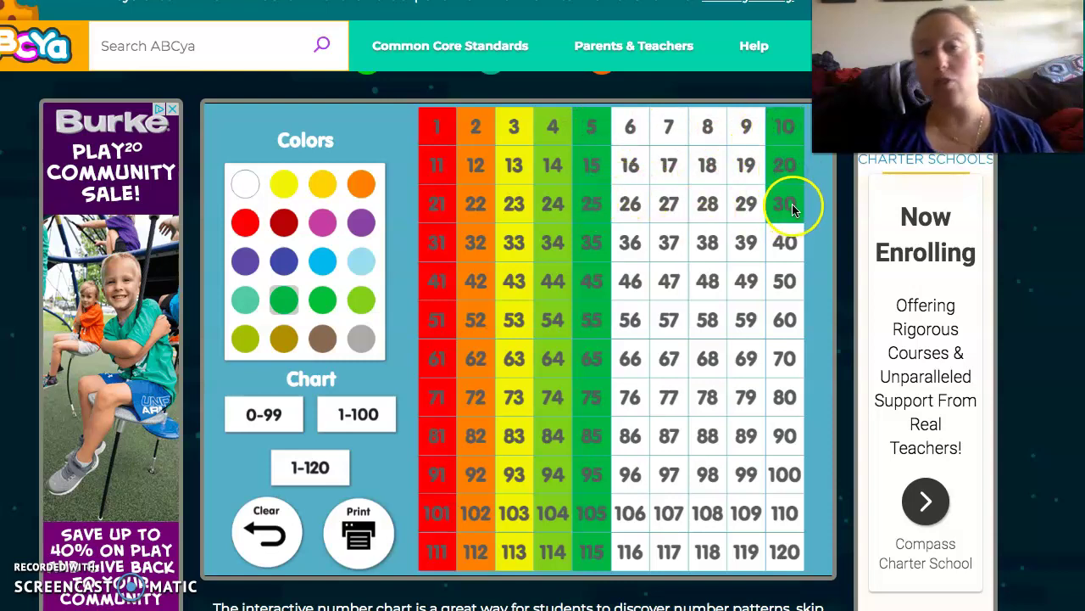
click(774, 250)
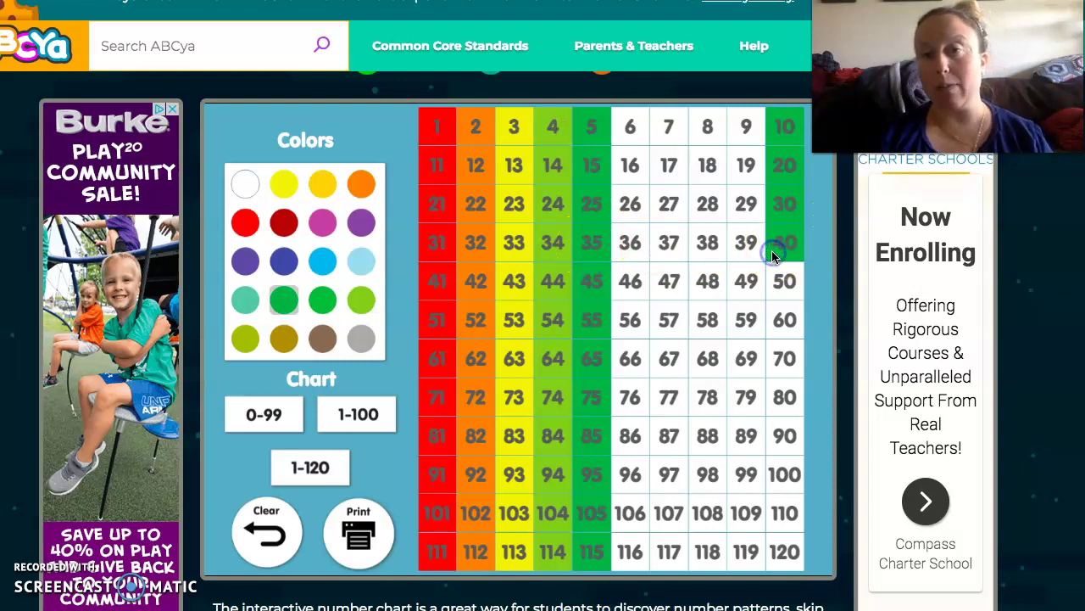
click(247, 185)
click(773, 172)
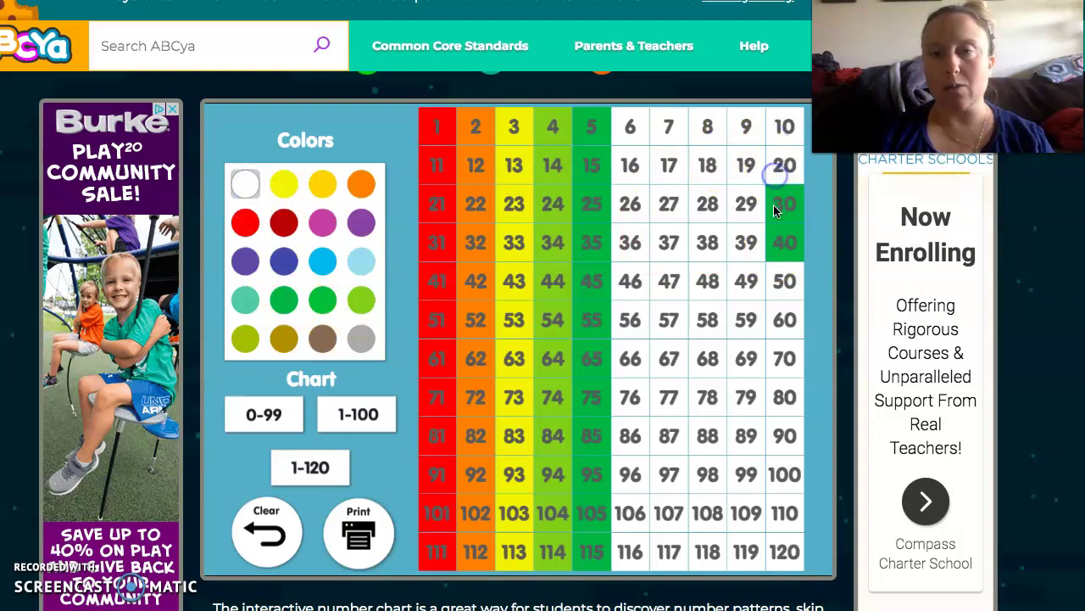
click(774, 205)
click(776, 225)
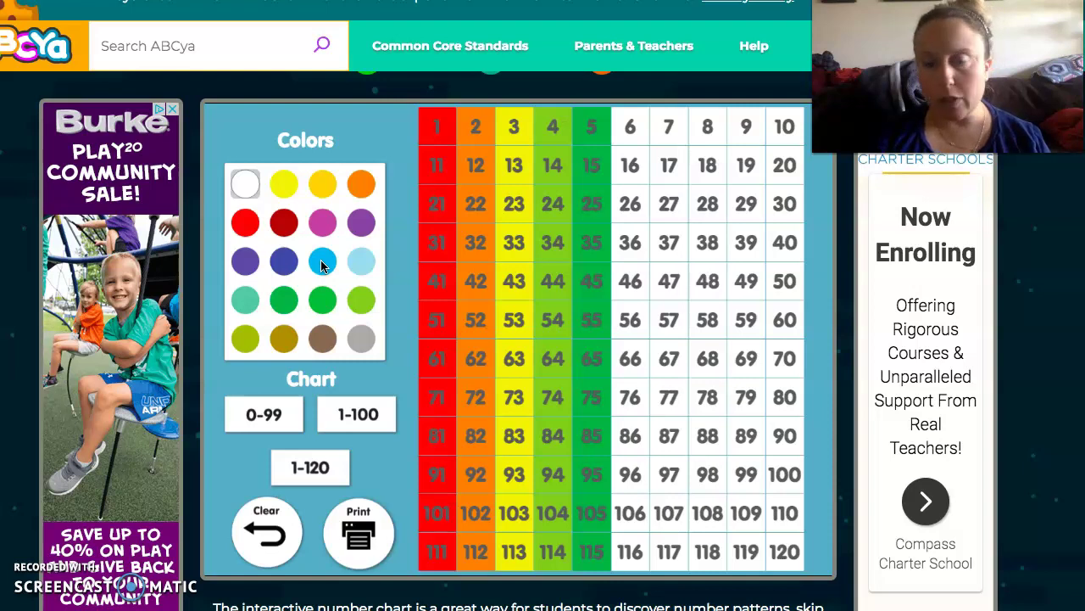
Choose light blue and shade cells 6, 16, 26, 36, 46 and 56
click(321, 261)
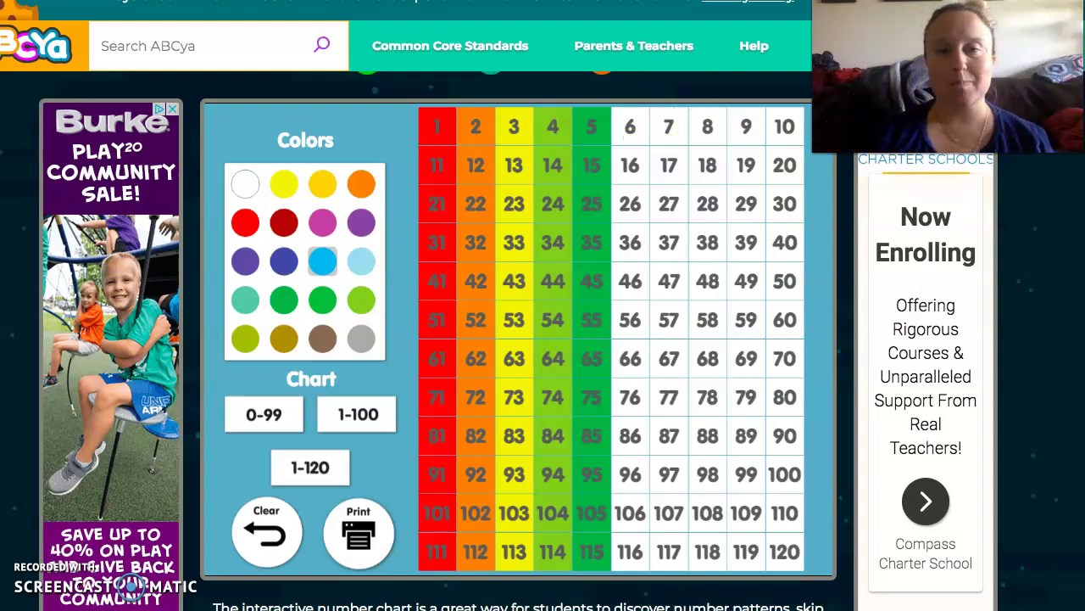
click(630, 129)
click(630, 165)
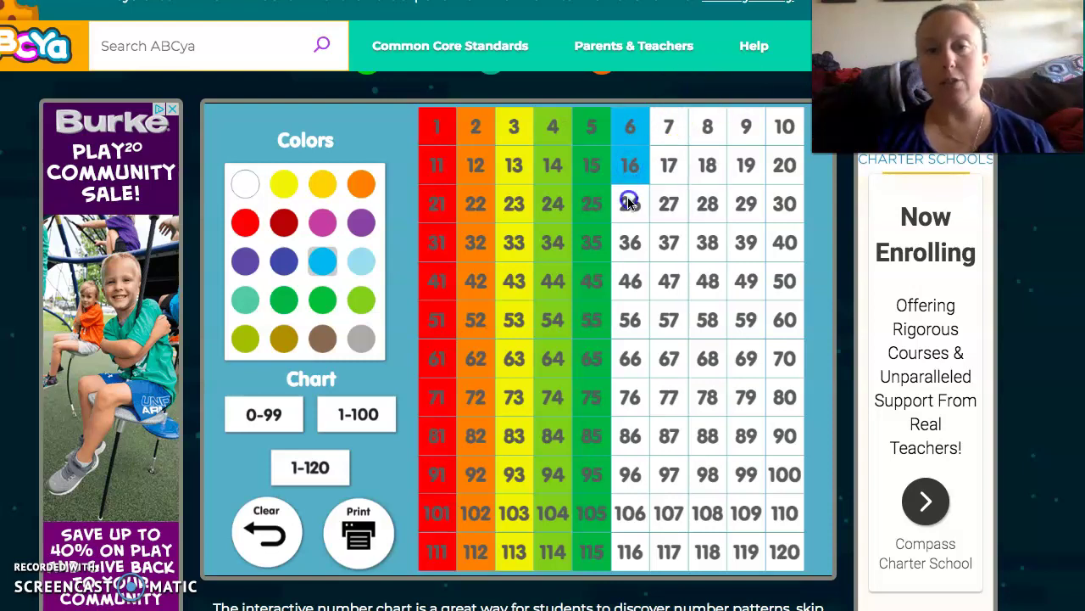
click(629, 204)
click(629, 243)
click(629, 281)
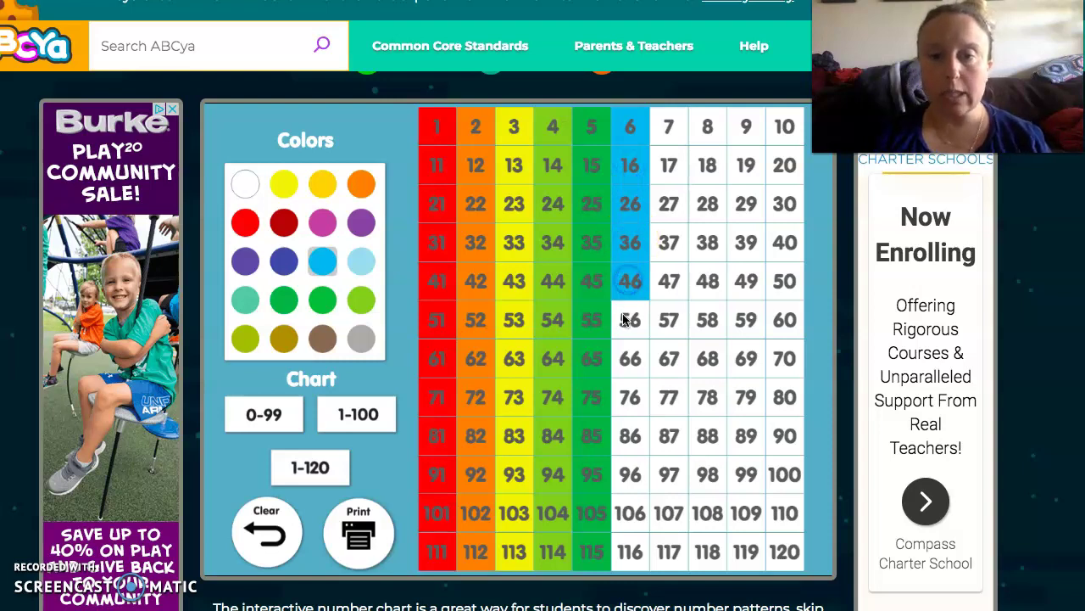
click(629, 319)
Shade cells 66, 76, 86, 96, 106 and 116 light blue
click(629, 359)
click(626, 405)
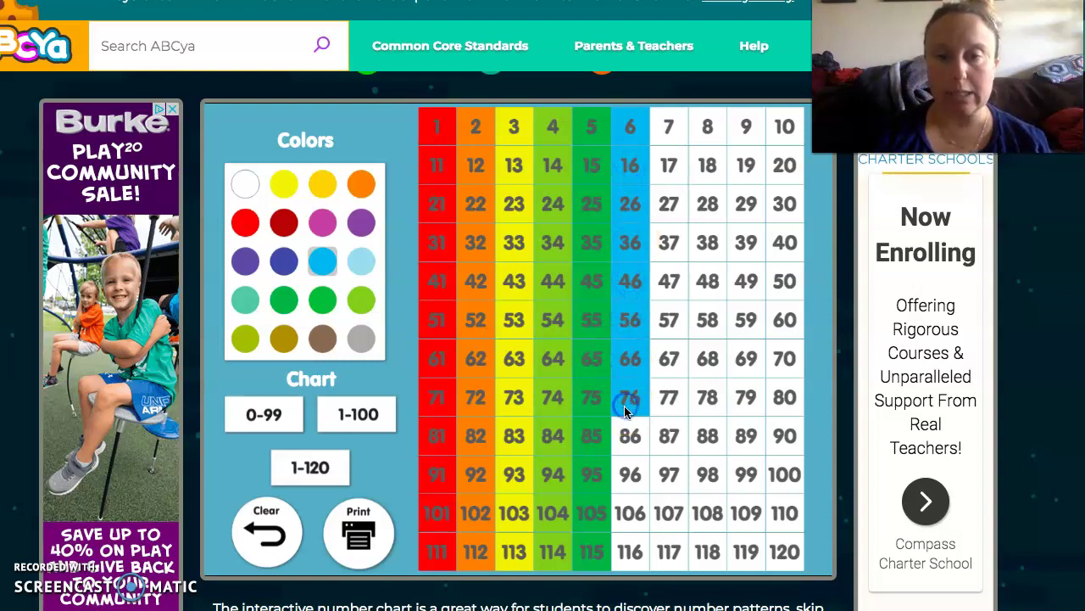
click(625, 432)
click(622, 475)
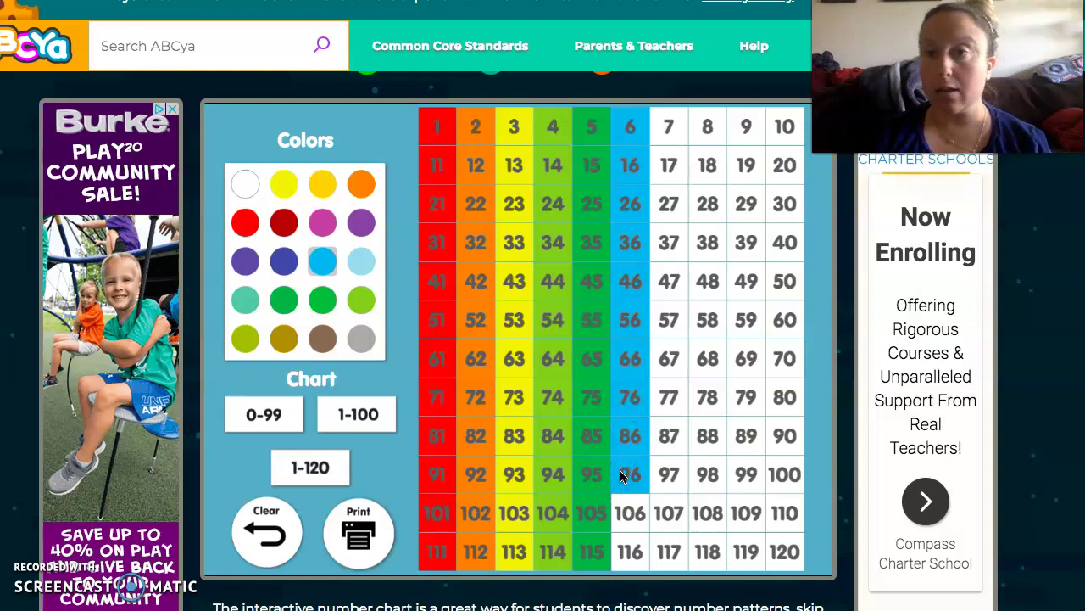
click(624, 507)
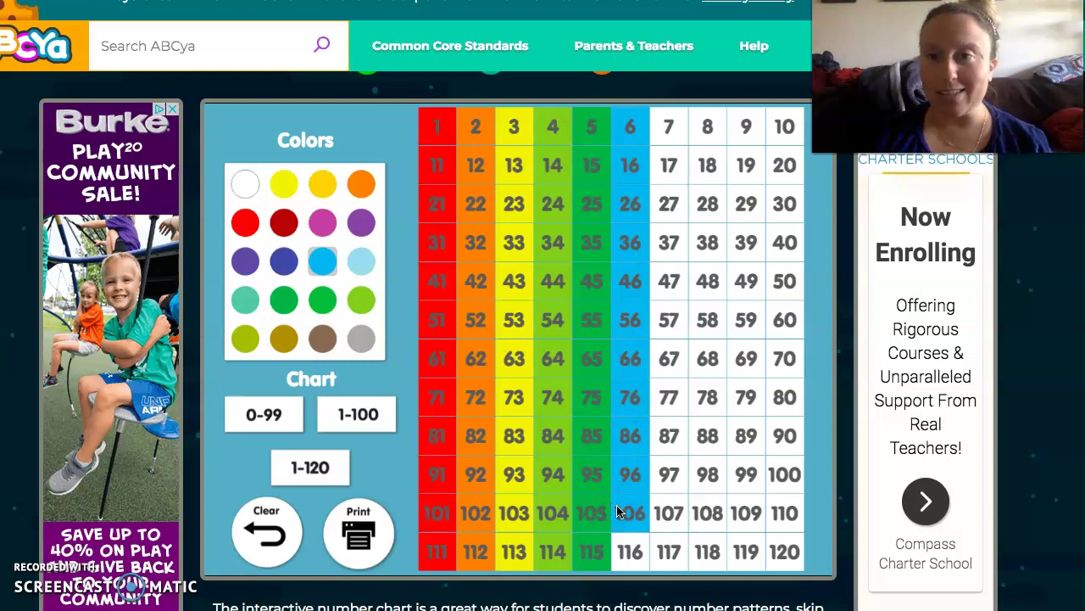
click(618, 552)
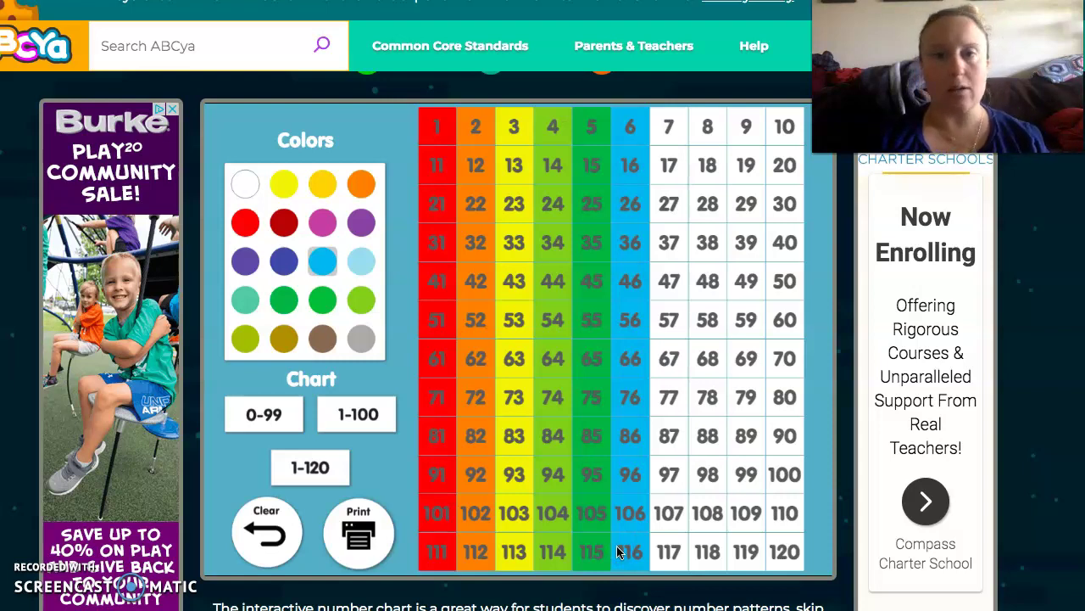
Choose dark blue and shade cells 7, 17, 27, 37, 47 and 57
click(284, 263)
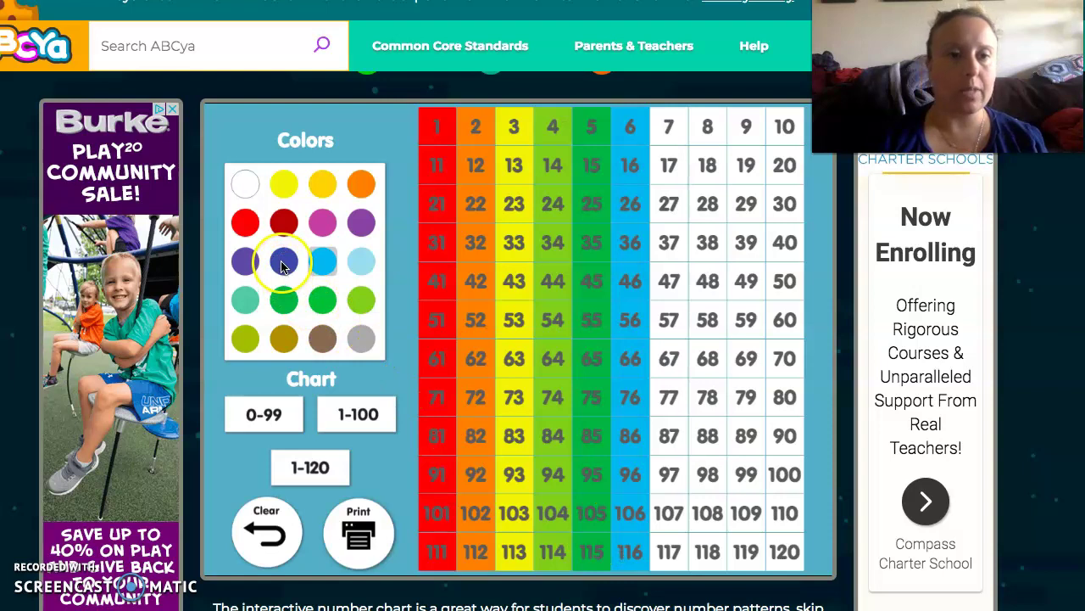
click(674, 128)
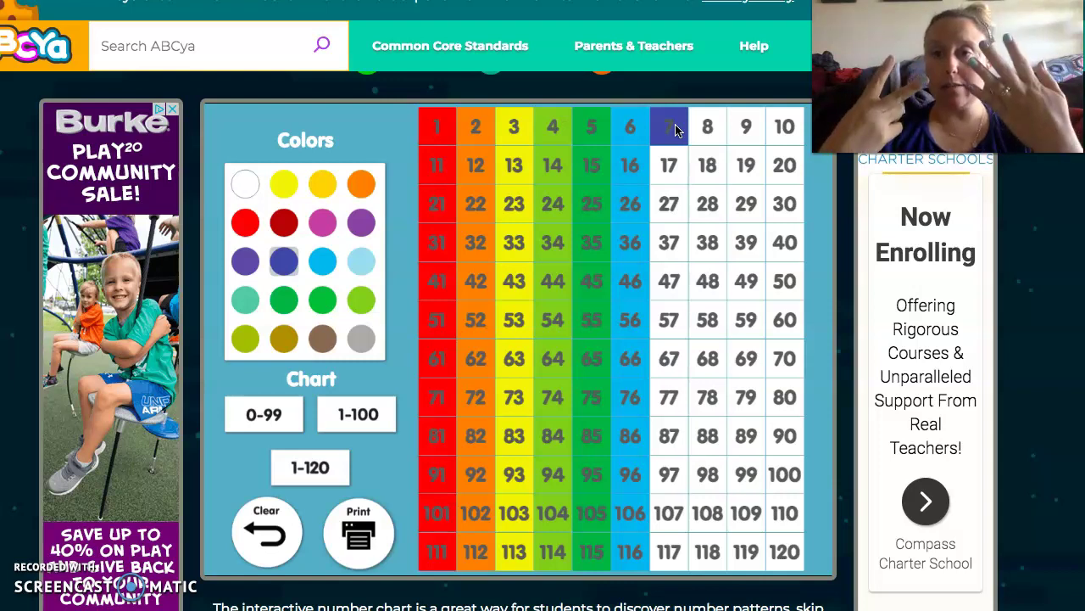
click(669, 166)
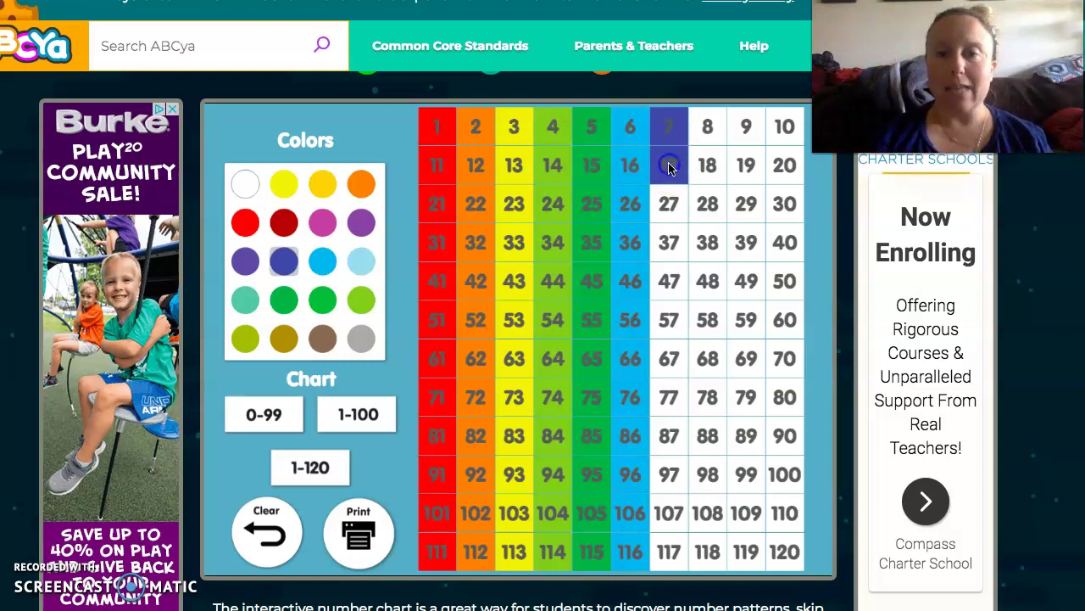
click(669, 204)
click(669, 243)
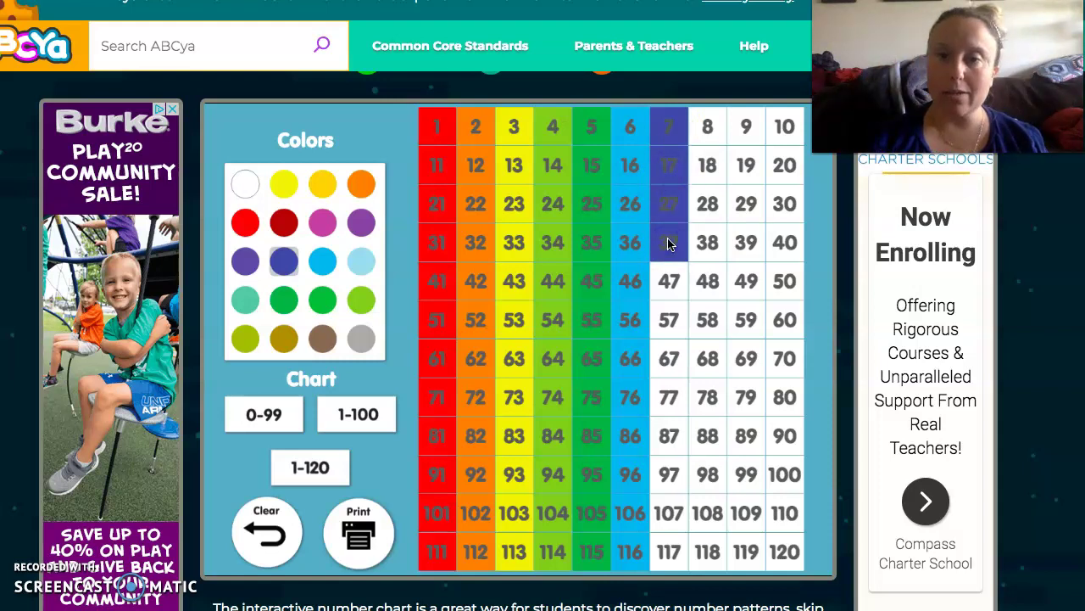
click(665, 281)
click(666, 323)
Shade cells 67, 77, 87, 97, 107 and 117 dark blue
click(667, 360)
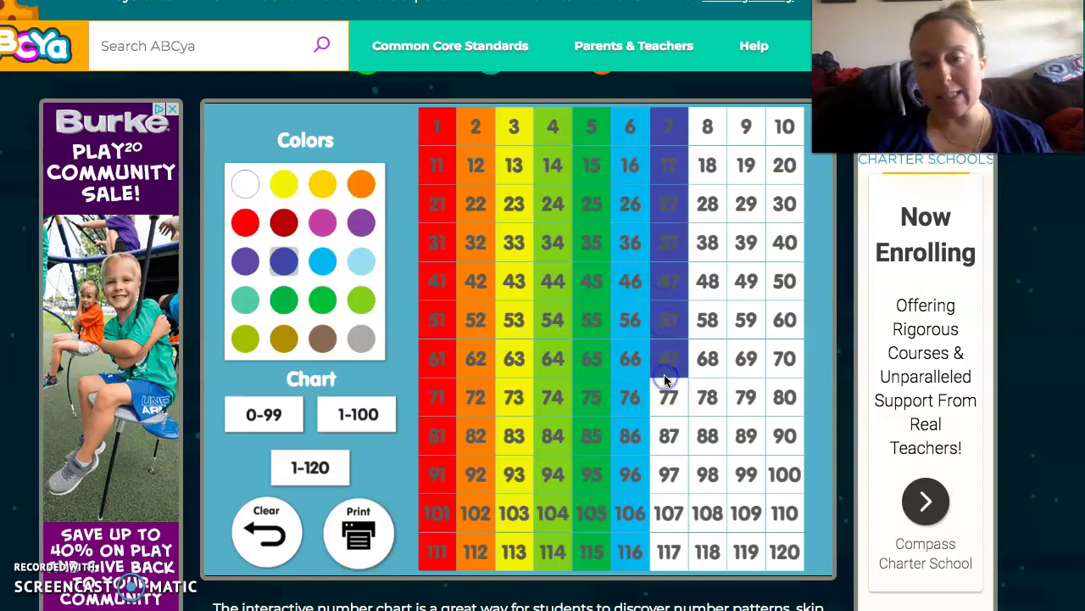
click(665, 401)
click(667, 437)
click(667, 475)
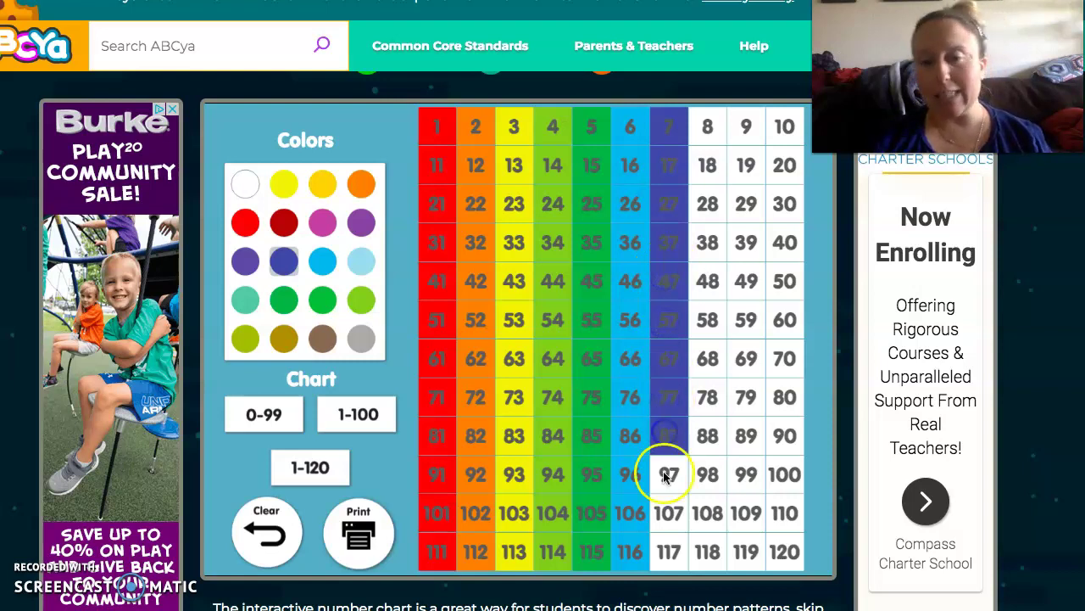
click(667, 513)
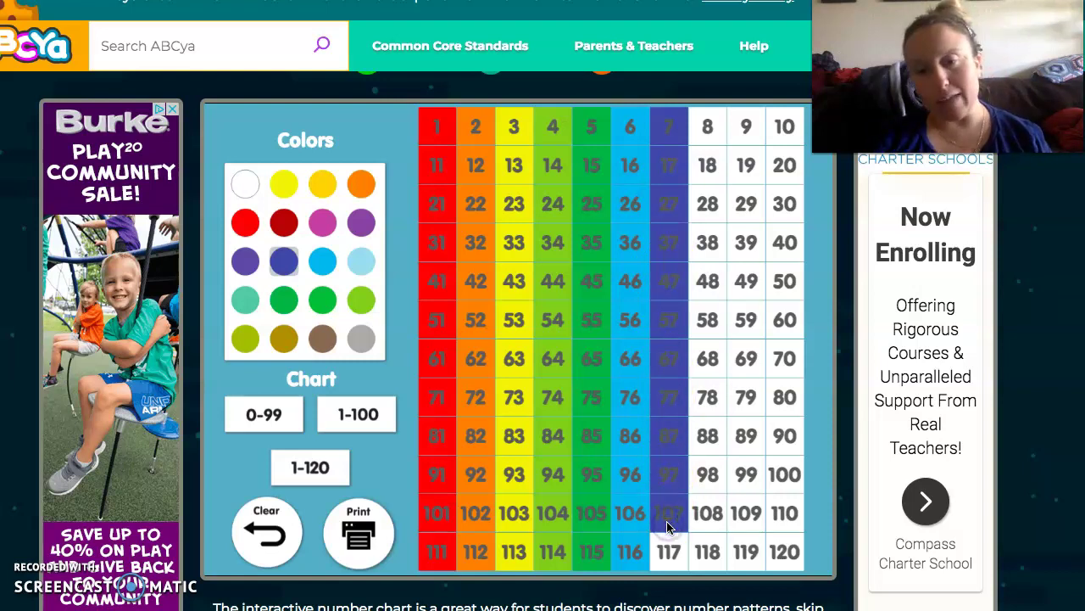
click(666, 553)
click(337, 264)
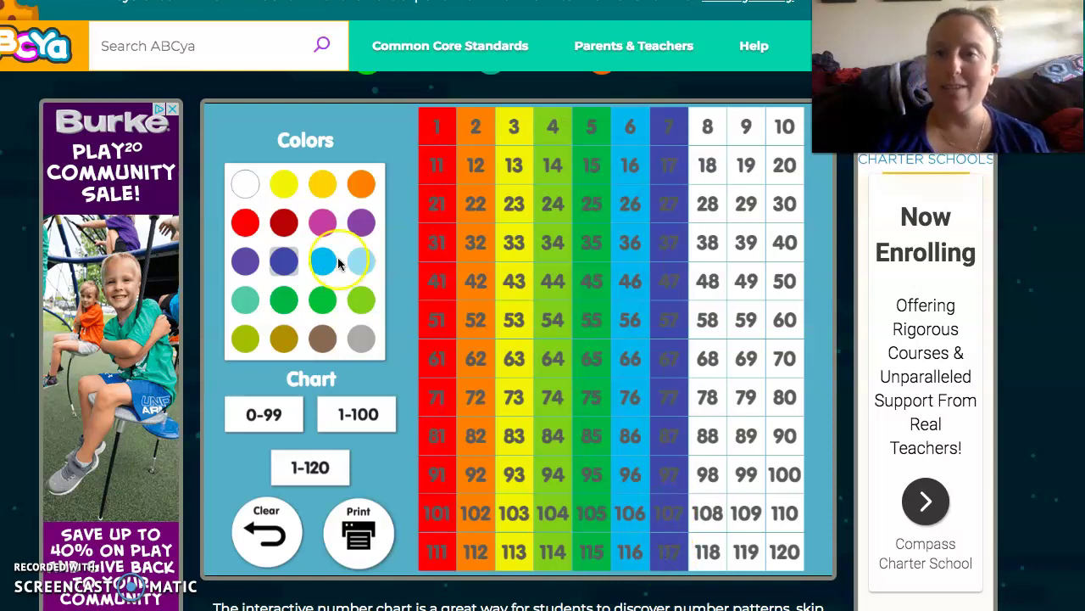
click(361, 224)
click(323, 226)
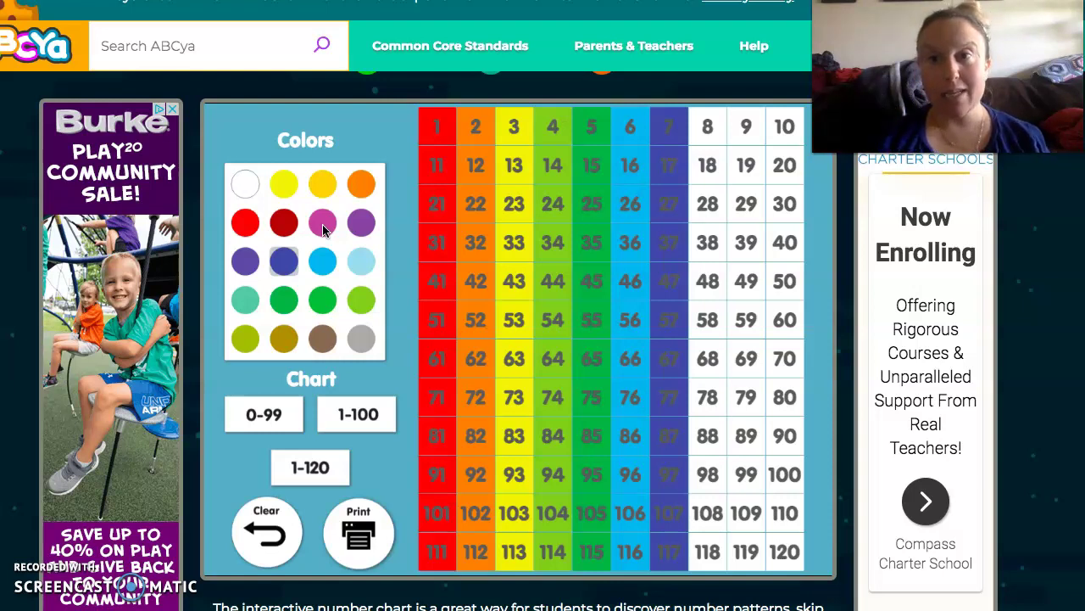
Choose magenta and shade cells 8, 18, 28, 38, 48 and 58
click(324, 225)
click(704, 144)
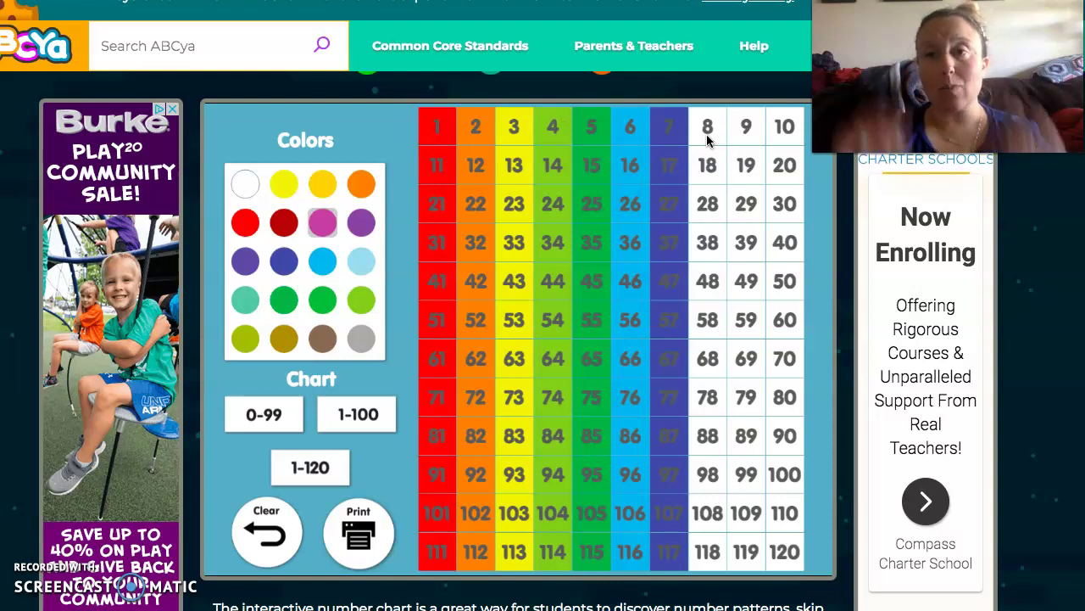
click(707, 134)
click(708, 168)
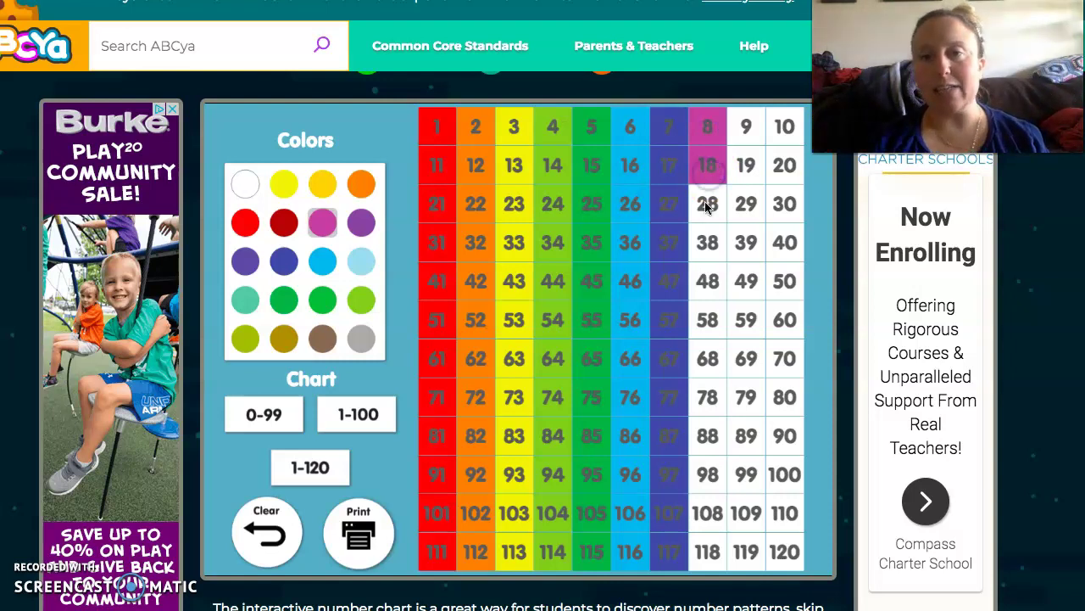
click(707, 205)
click(708, 243)
click(707, 283)
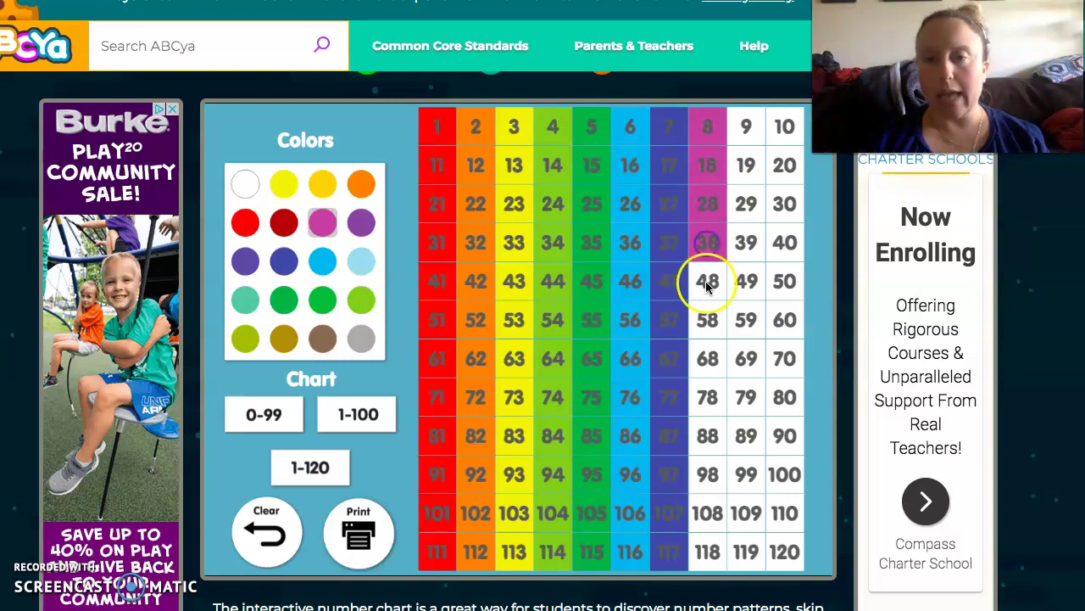
click(706, 324)
Shade cells 68, 78, 88, 98, 108 and 118 magenta
click(707, 357)
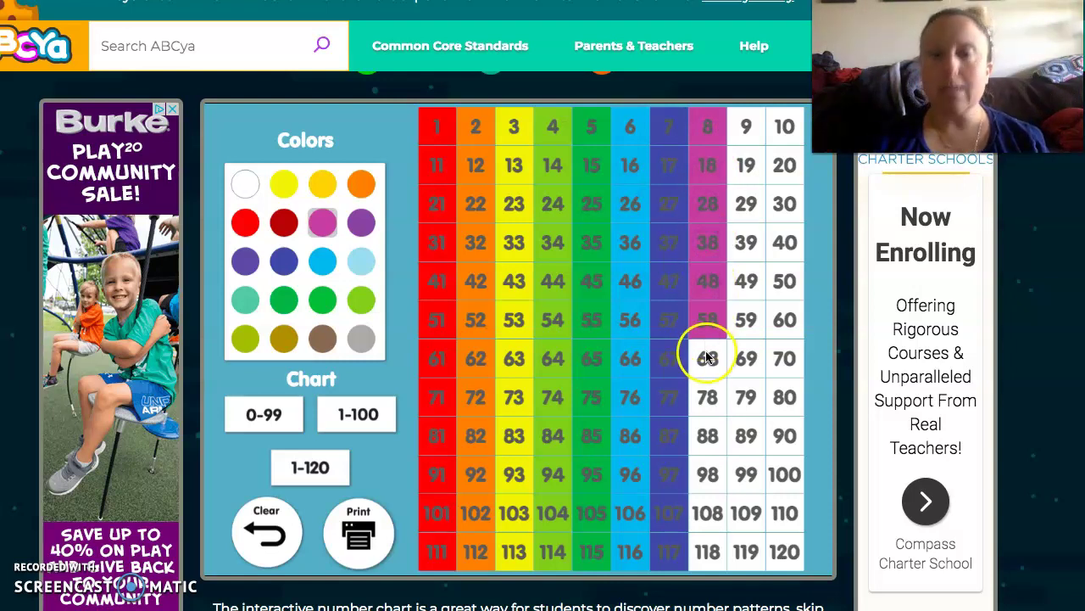
click(709, 396)
click(709, 440)
click(704, 477)
click(706, 519)
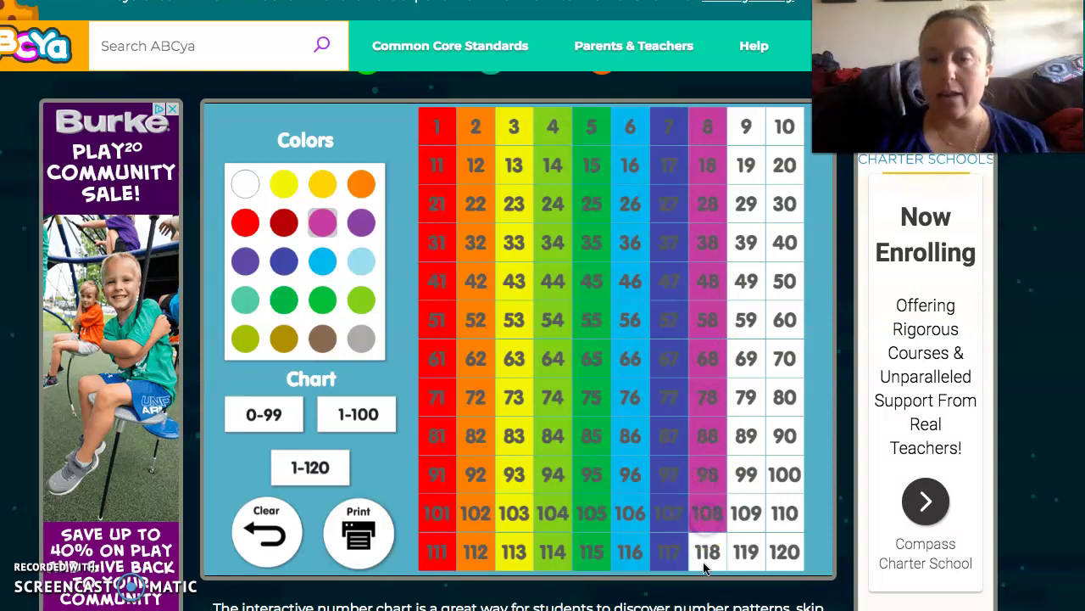
click(704, 555)
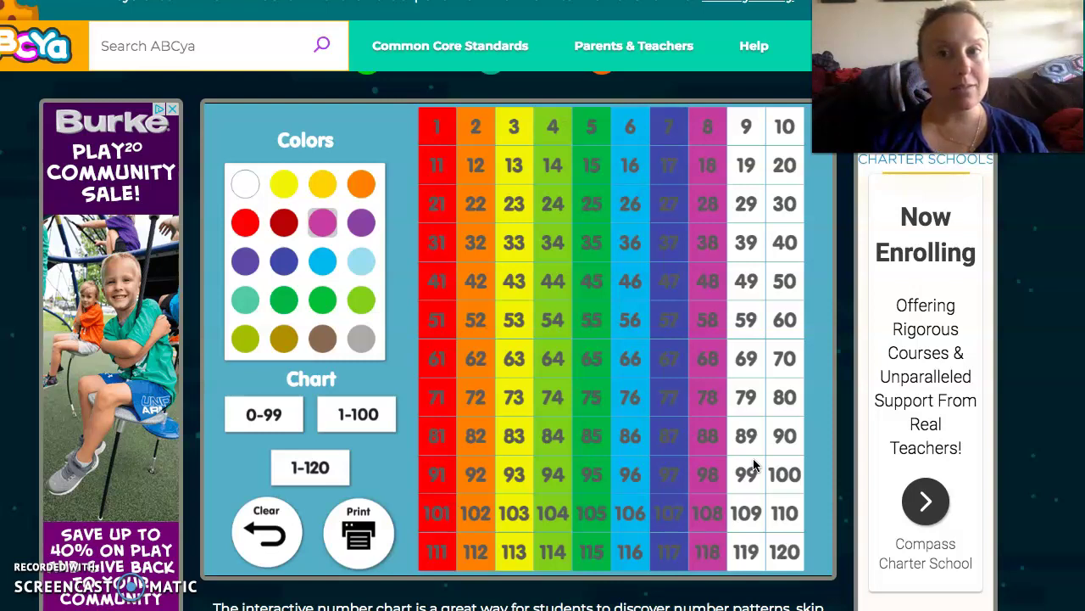
Pick purple and shade cells 119, 109, 99, 89 and 79 in the 9s column
click(364, 222)
click(746, 553)
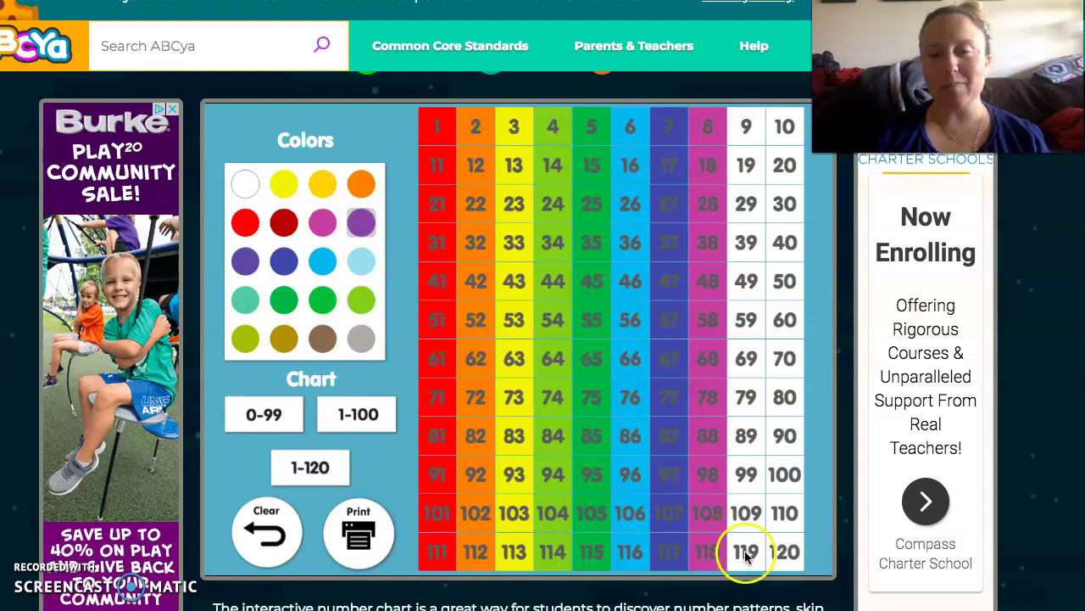
click(746, 514)
click(748, 502)
click(747, 477)
click(750, 439)
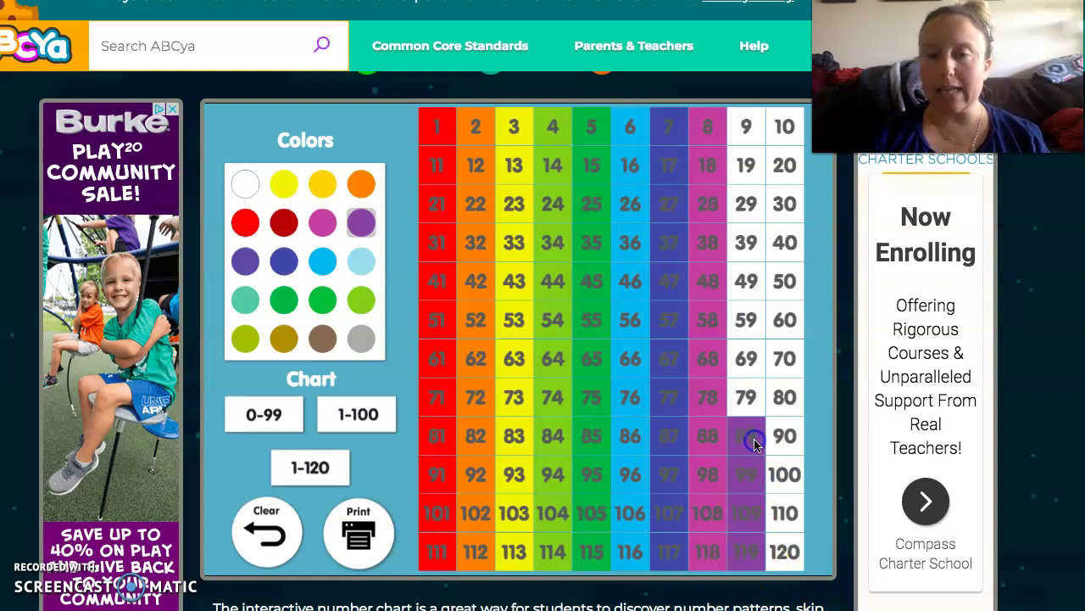
click(752, 405)
Shade the rest of the 9s column purple: 69, 59, 49, 39, 29, 19 and 9
click(747, 360)
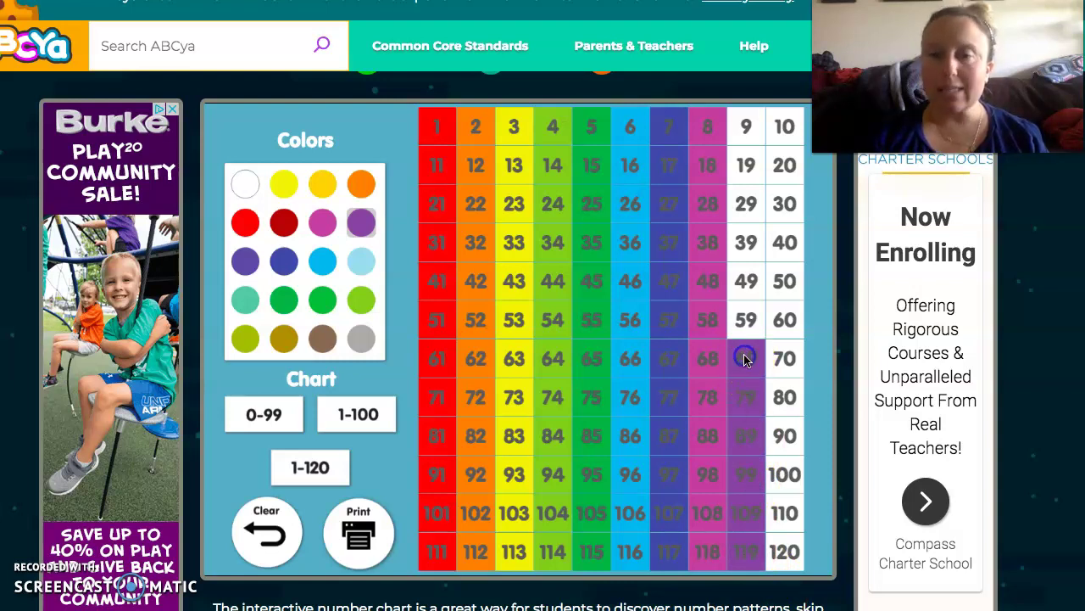
click(750, 324)
click(748, 281)
click(746, 243)
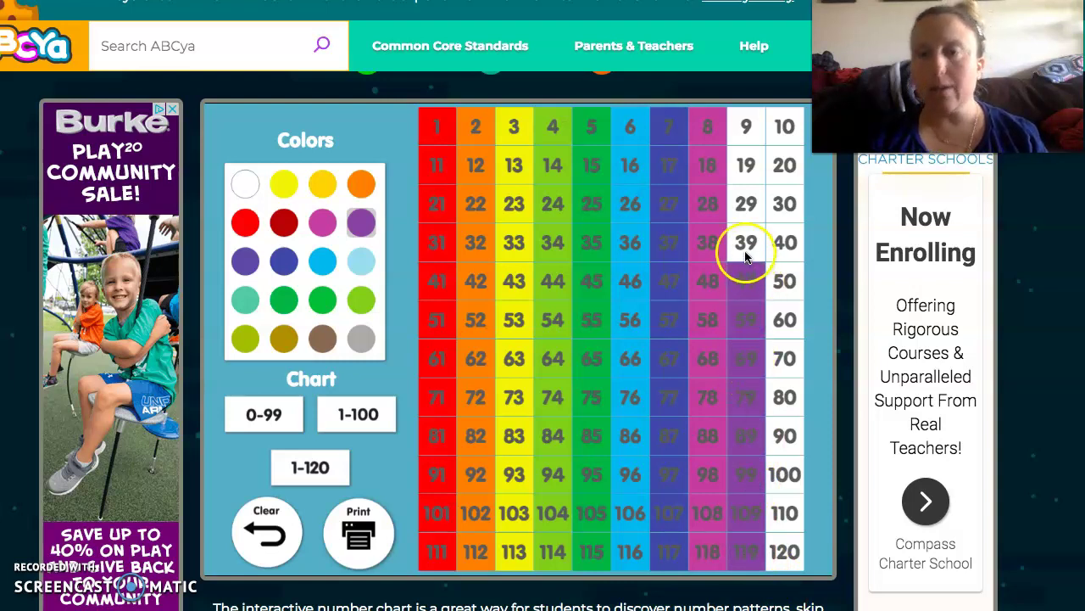
click(746, 205)
click(746, 126)
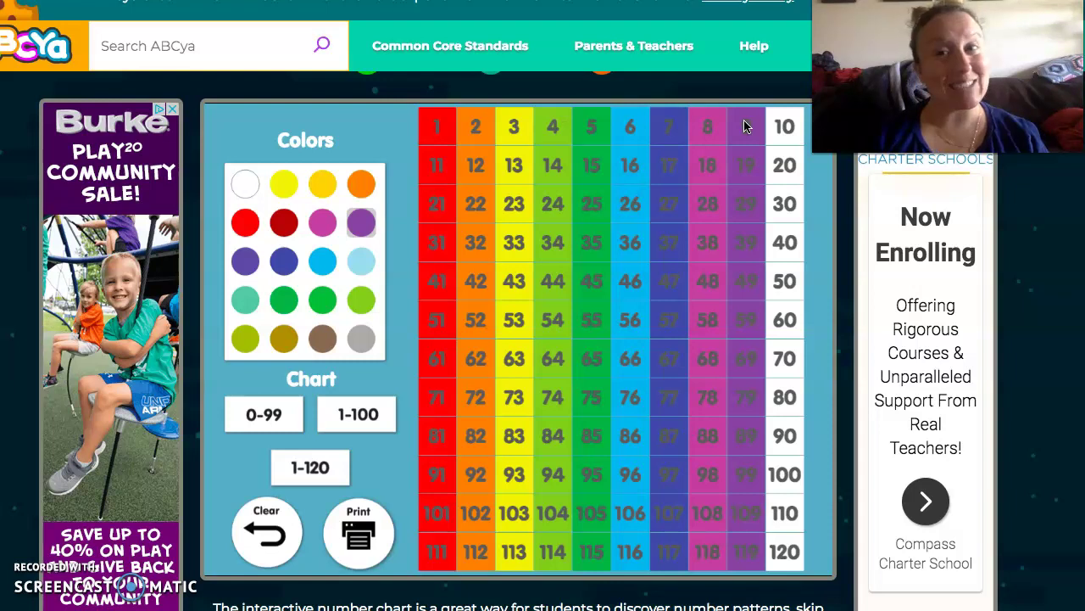
click(287, 339)
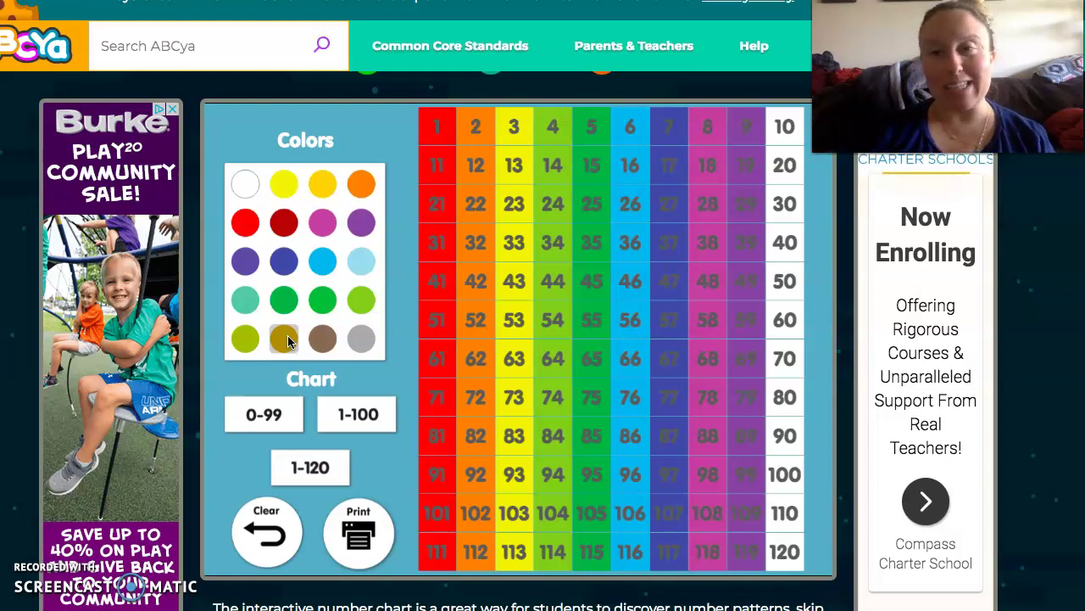
Shade cells 10, 20, 30, 40, 50 and 60 gold down the right-hand column
click(498, 113)
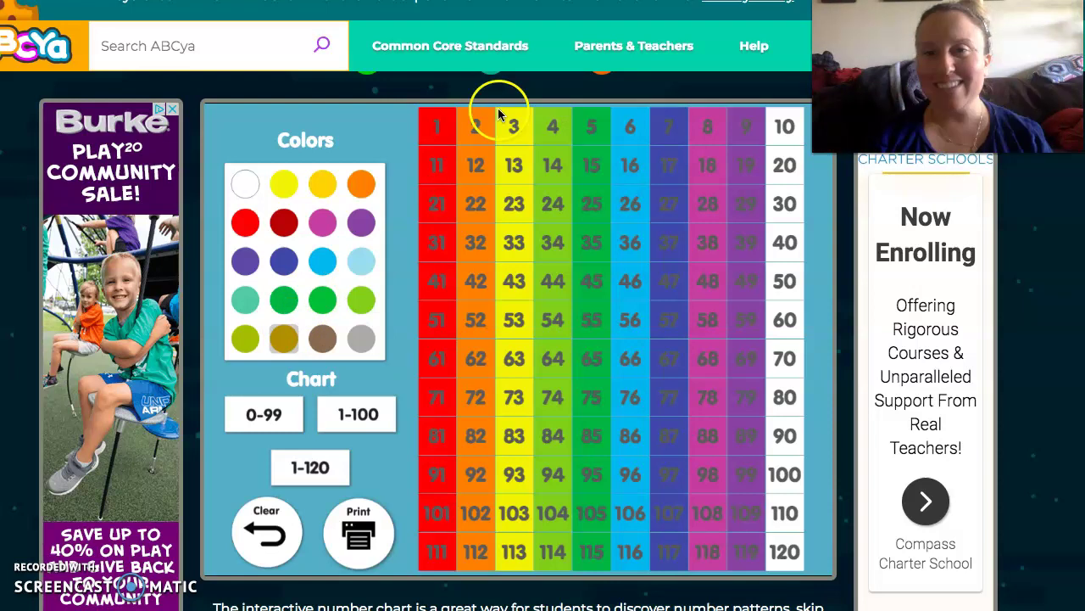
click(788, 126)
click(790, 166)
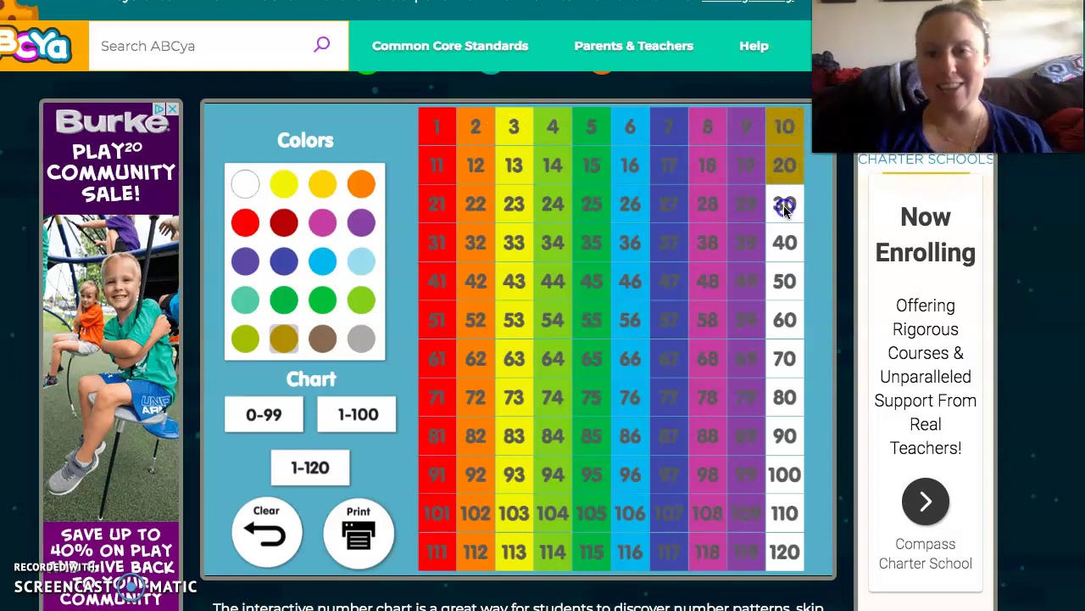
click(785, 208)
click(783, 244)
click(784, 281)
click(784, 324)
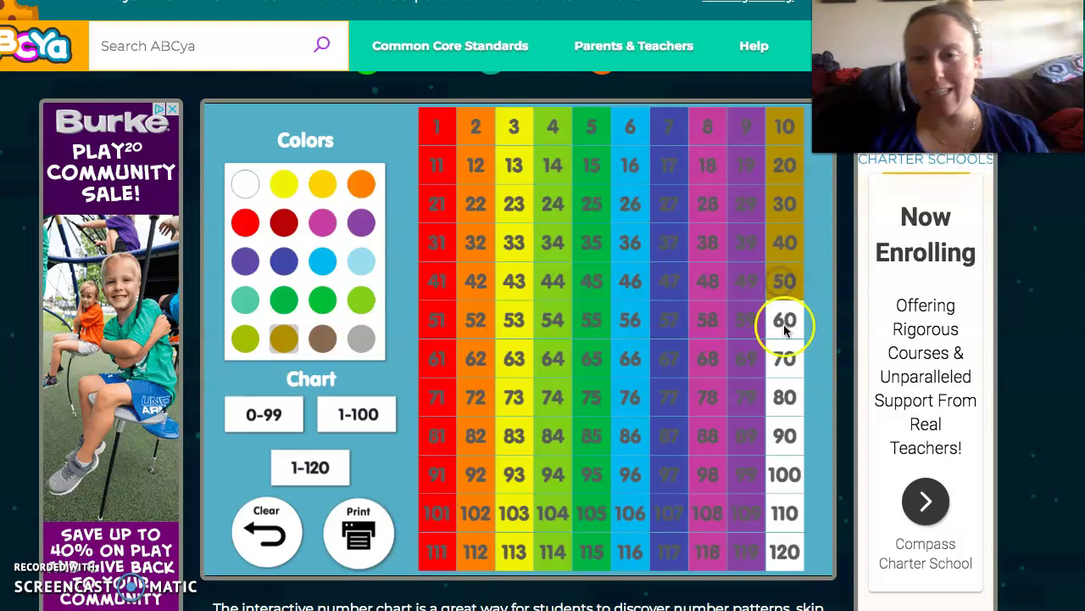
Shade cells 70, 80, 90, 100, 110 and 120 gold to finish the 10s column
click(784, 359)
click(782, 406)
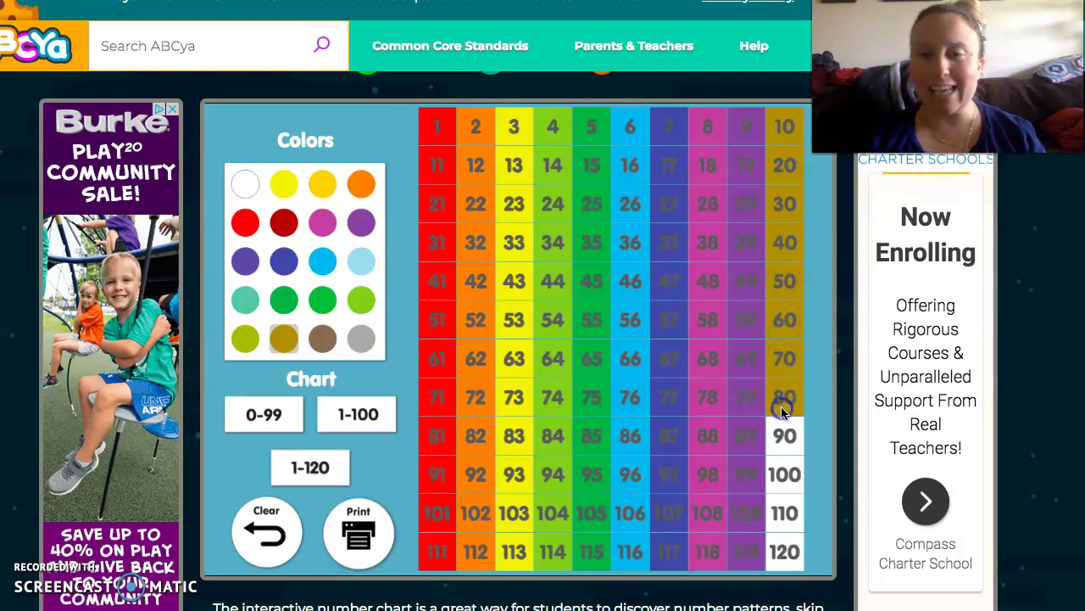
click(782, 433)
click(783, 475)
click(783, 515)
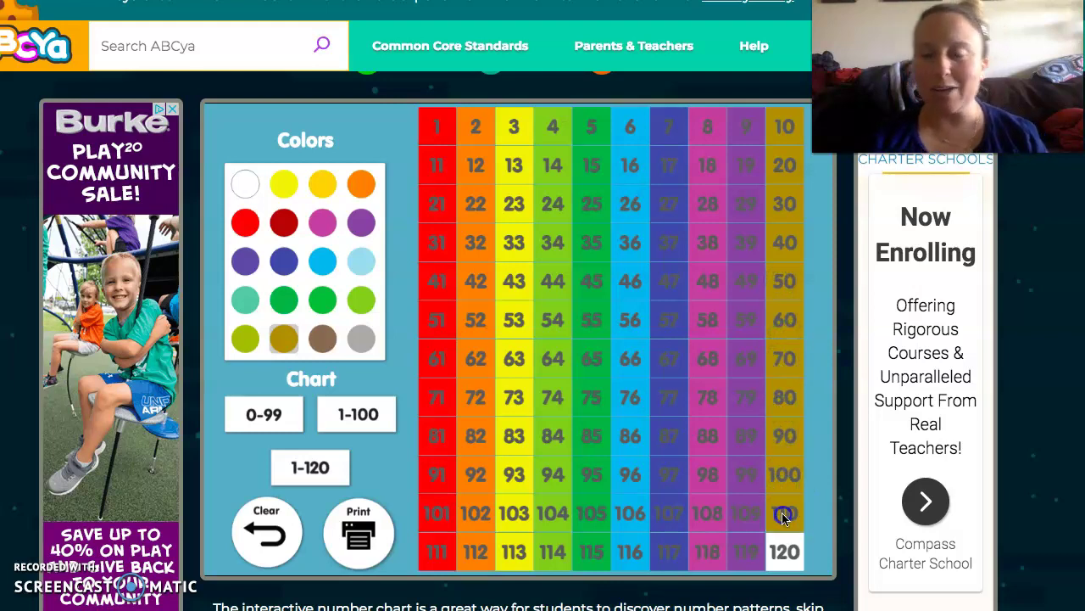
click(784, 551)
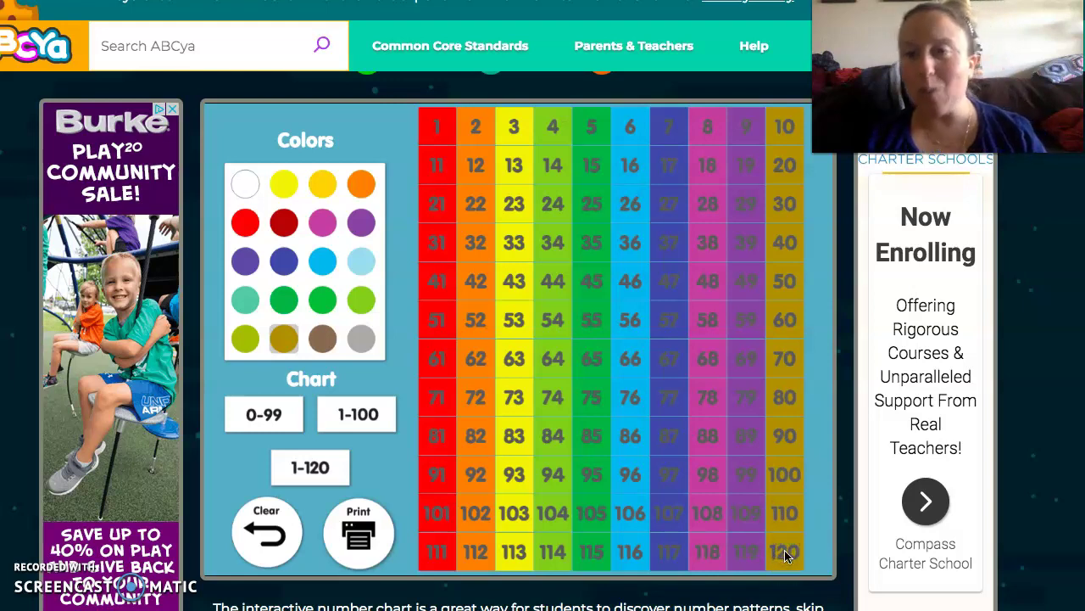